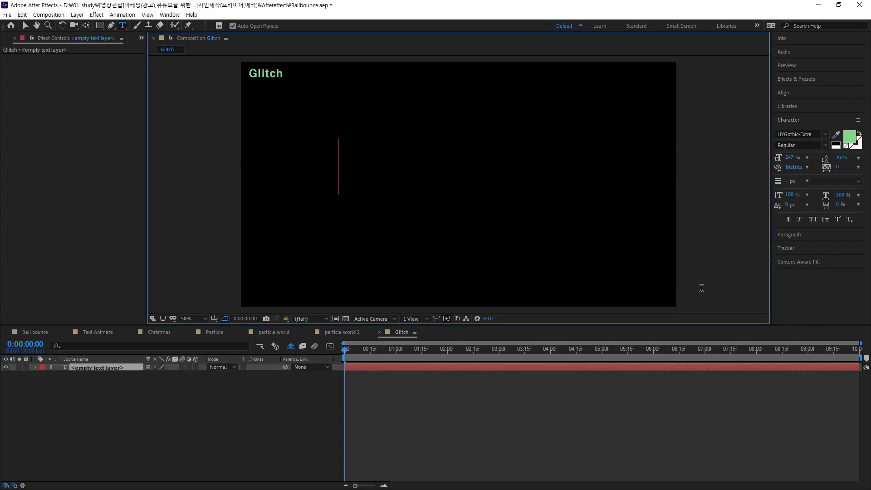
- Enter the text "CiGieS" and centre it horizontally and vertically in the composition
{"action": "type", "text": "CiGieS"}
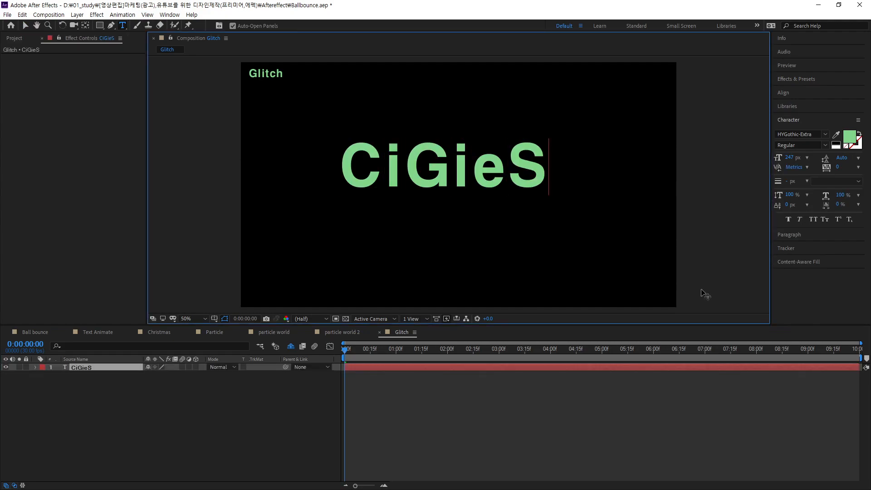
{"action": "left_click", "coordinate": [26, 25]}
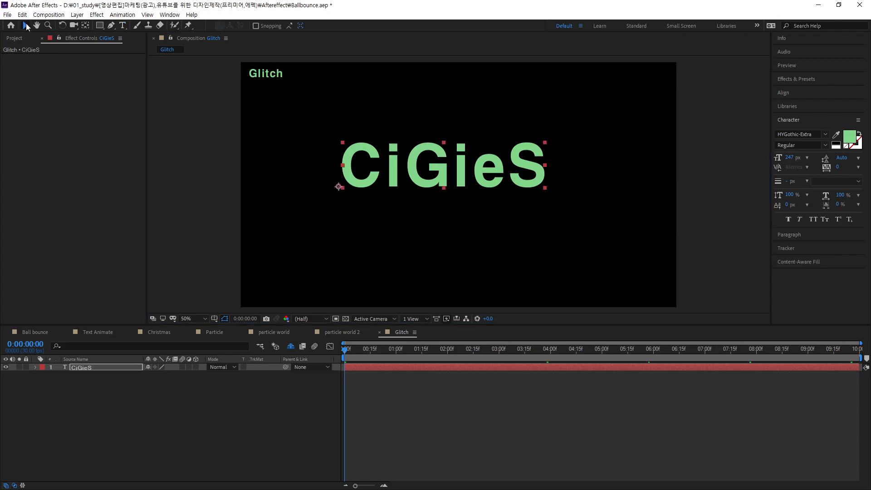
{"action": "left_click", "coordinate": [818, 78]}
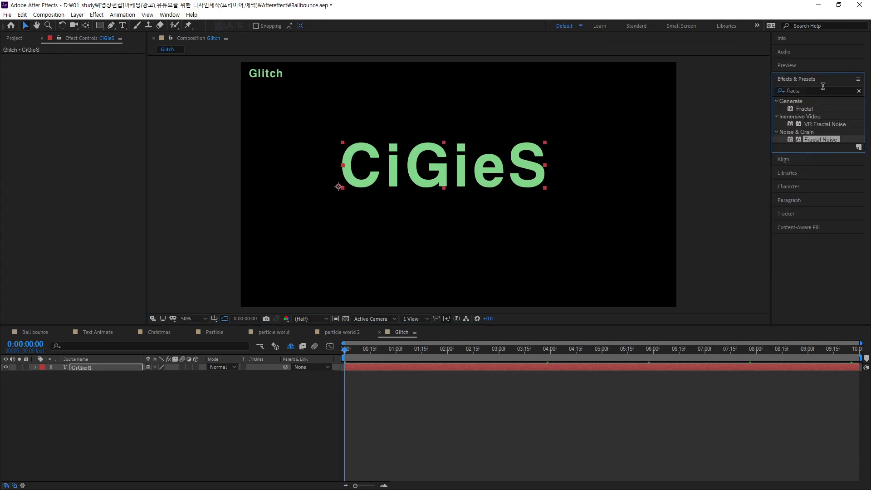
{"action": "left_click", "coordinate": [801, 159]}
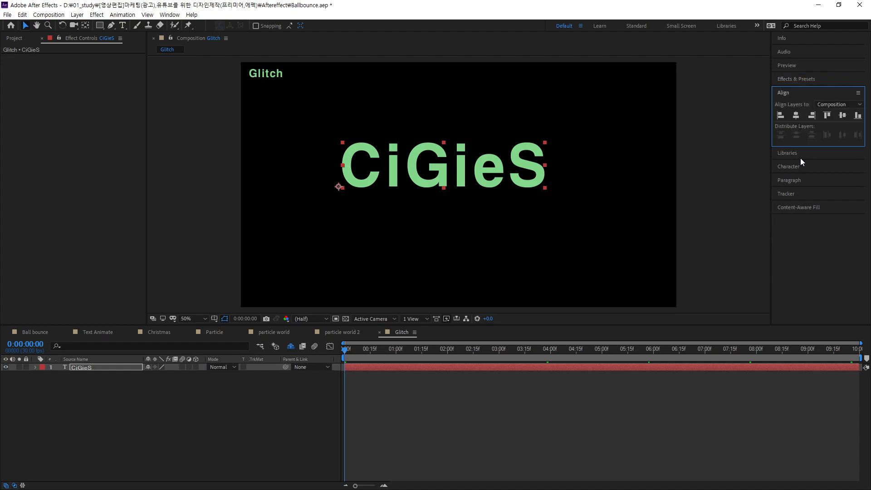
{"action": "left_click", "coordinate": [795, 115]}
{"action": "left_click", "coordinate": [842, 116]}
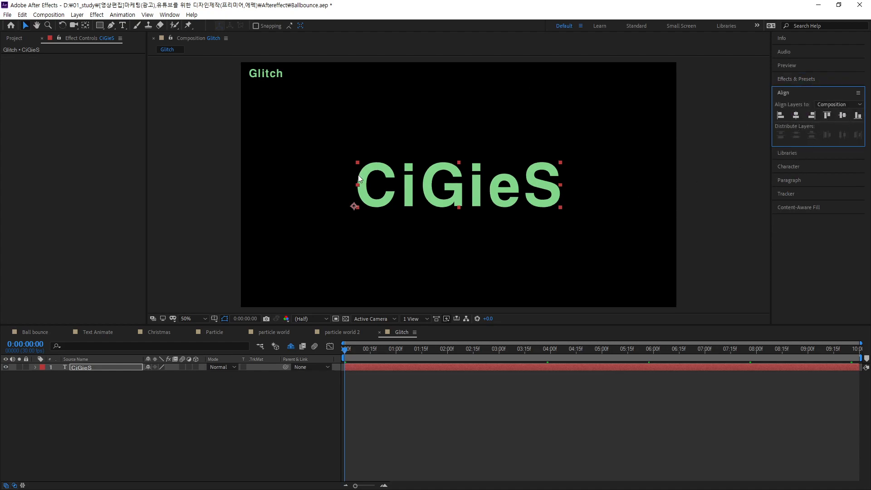
- Create a new 1920 x 1080 px solid layer named "source" above the text
{"action": "left_click", "coordinate": [104, 445]}
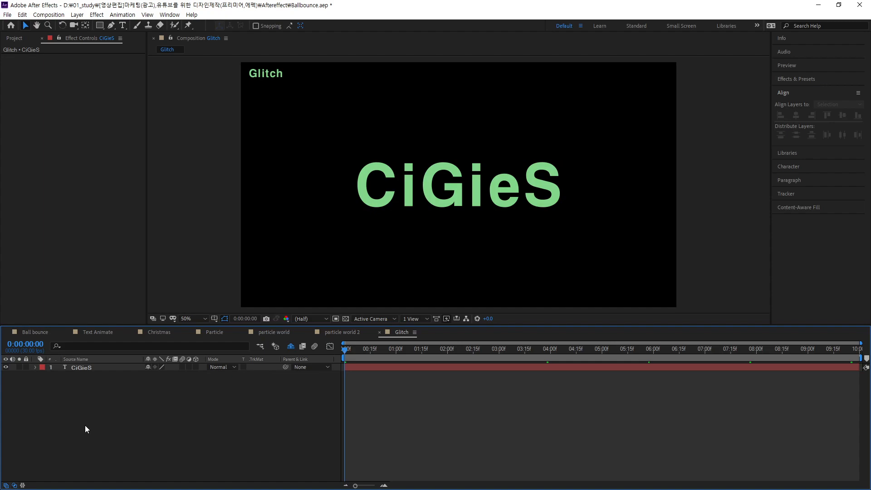
{"action": "key", "text": "ctrl+y"}
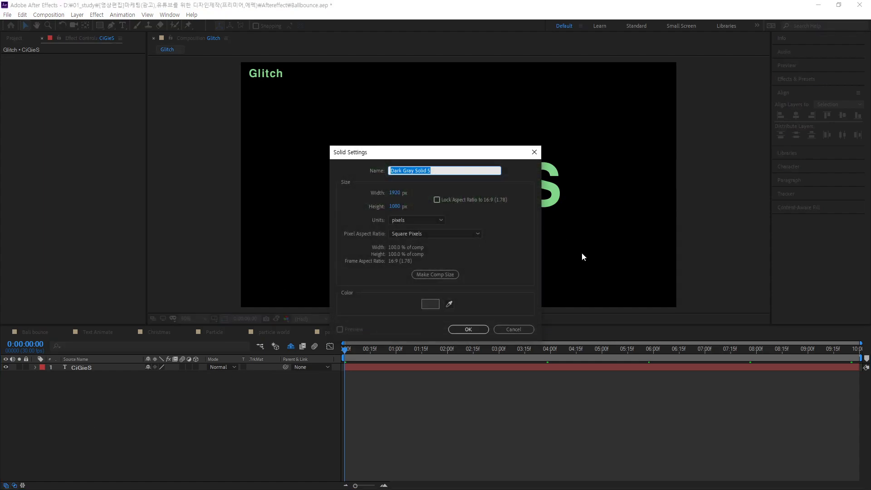
{"action": "type", "text": "source"}
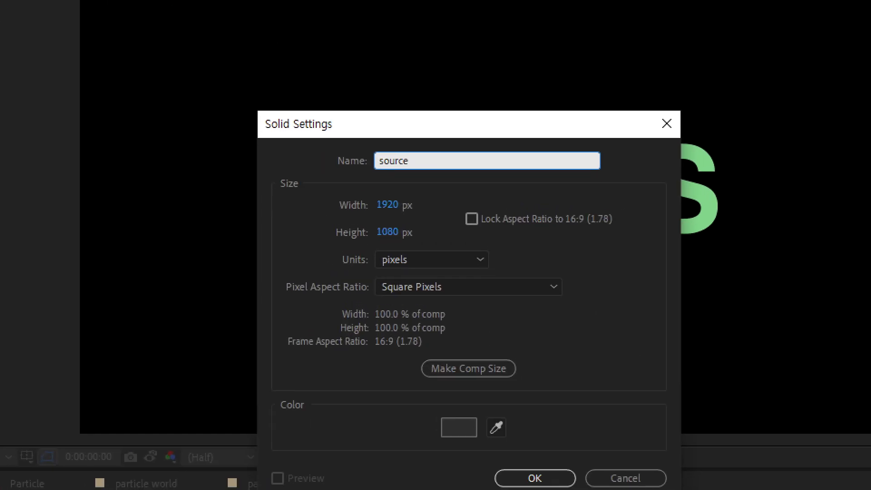
{"action": "mouse_move", "coordinate": [414, 191]}
{"action": "left_mouse_down"}
{"action": "mouse_move", "coordinate": [364, 145]}
{"action": "mouse_move", "coordinate": [423, 142]}
{"action": "mouse_move", "coordinate": [431, 168]}
{"action": "left_mouse_up"}
{"action": "key", "text": "Escape"}
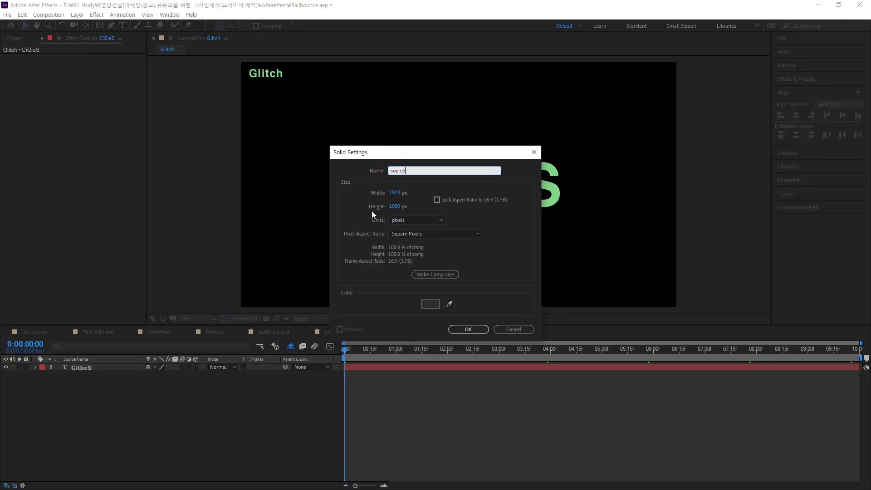
{"action": "left_click", "coordinate": [473, 330]}
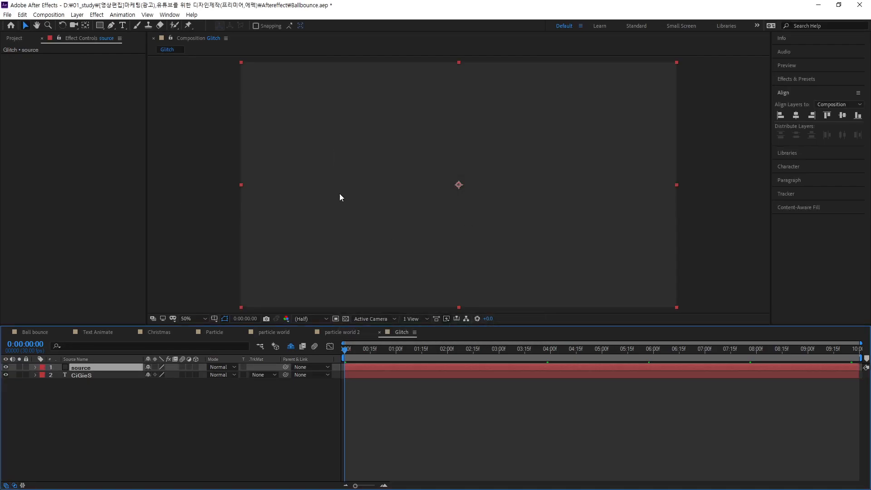
- Apply the Fractal Noise effect to the source solid
{"action": "left_click", "coordinate": [807, 80]}
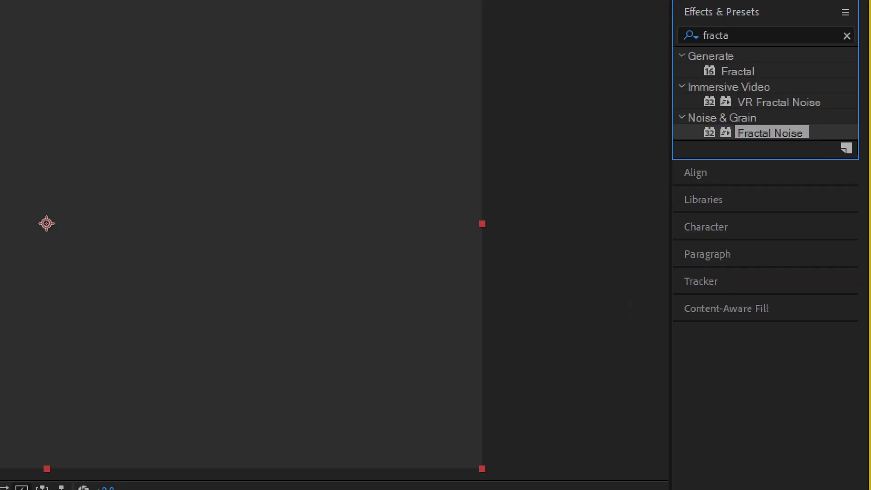
{"action": "mouse_move", "coordinate": [812, 167]}
{"action": "left_mouse_down"}
{"action": "mouse_move", "coordinate": [717, 163]}
{"action": "mouse_move", "coordinate": [702, 139]}
{"action": "mouse_move", "coordinate": [722, 117]}
{"action": "mouse_move", "coordinate": [767, 112]}
{"action": "mouse_move", "coordinate": [822, 133]}
{"action": "mouse_move", "coordinate": [812, 176]}
{"action": "left_mouse_up"}
{"action": "mouse_move", "coordinate": [753, 62]}
{"action": "left_mouse_down"}
{"action": "mouse_move", "coordinate": [718, 69]}
{"action": "mouse_move", "coordinate": [679, 44]}
{"action": "mouse_move", "coordinate": [722, 31]}
{"action": "mouse_move", "coordinate": [757, 44]}
{"action": "mouse_move", "coordinate": [756, 64]}
{"action": "left_mouse_up"}
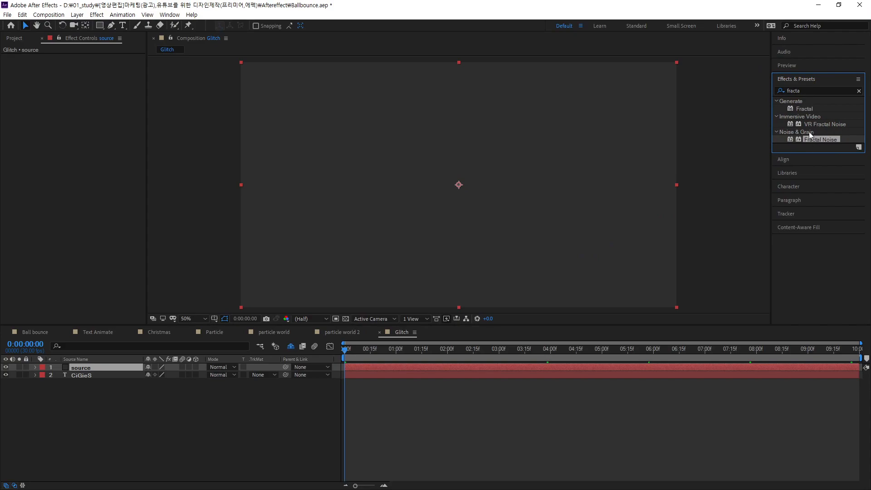
{"action": "left_click_drag", "start_coordinate": [808, 139], "coordinate": [475, 266]}
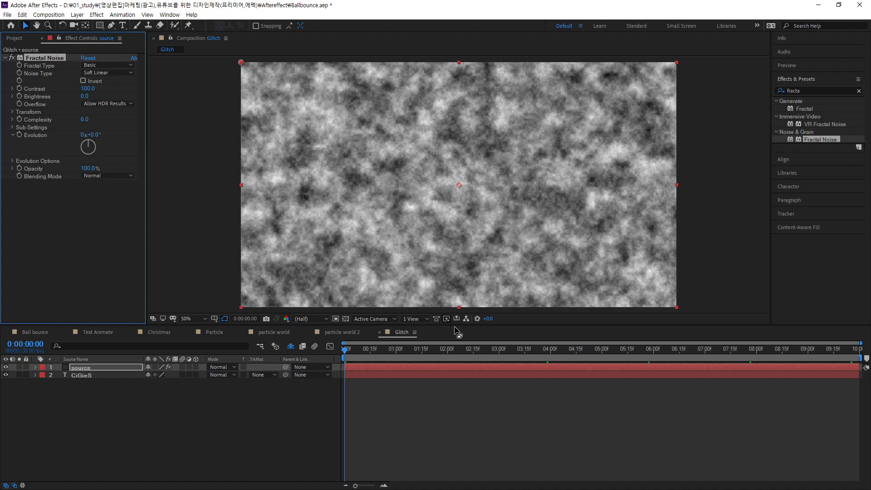
{"action": "mouse_move", "coordinate": [345, 350]}
{"action": "left_mouse_down"}
{"action": "mouse_move", "coordinate": [442, 351]}
{"action": "mouse_move", "coordinate": [345, 350]}
{"action": "left_mouse_up"}
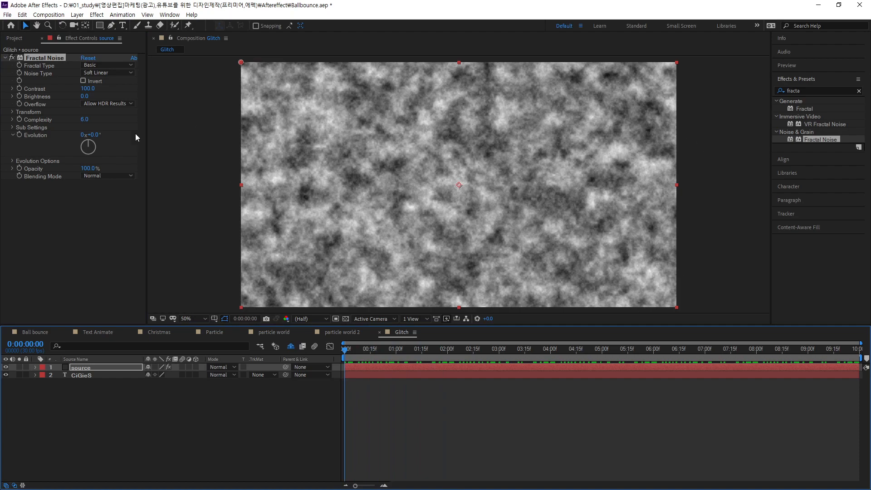
- Change the Fractal Noise noise type to Block
{"action": "left_click", "coordinate": [29, 73]}
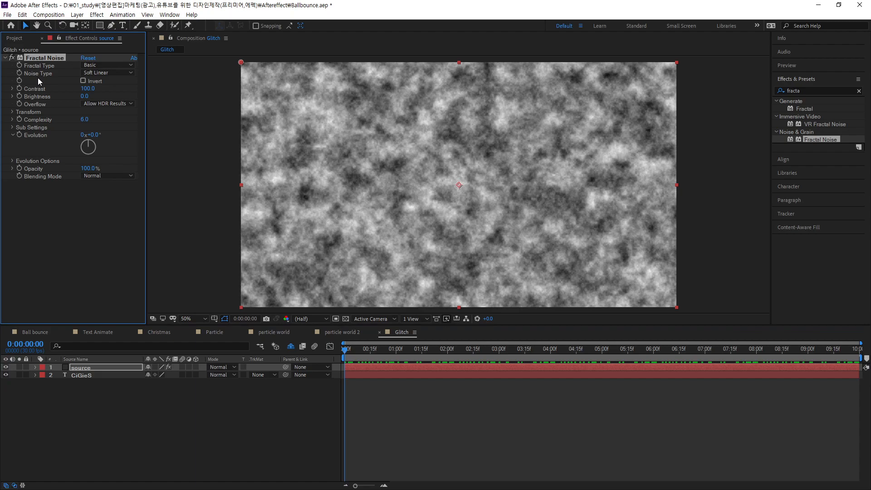
{"action": "left_click", "coordinate": [111, 73]}
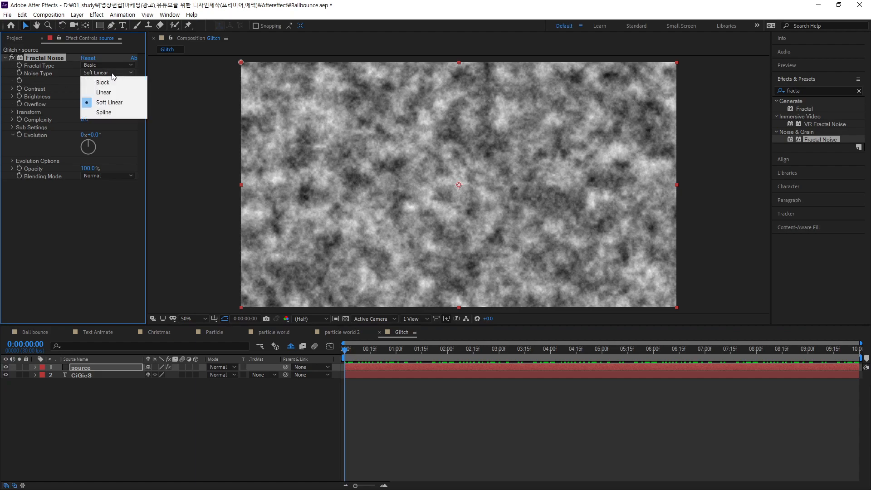
{"action": "left_click", "coordinate": [117, 82]}
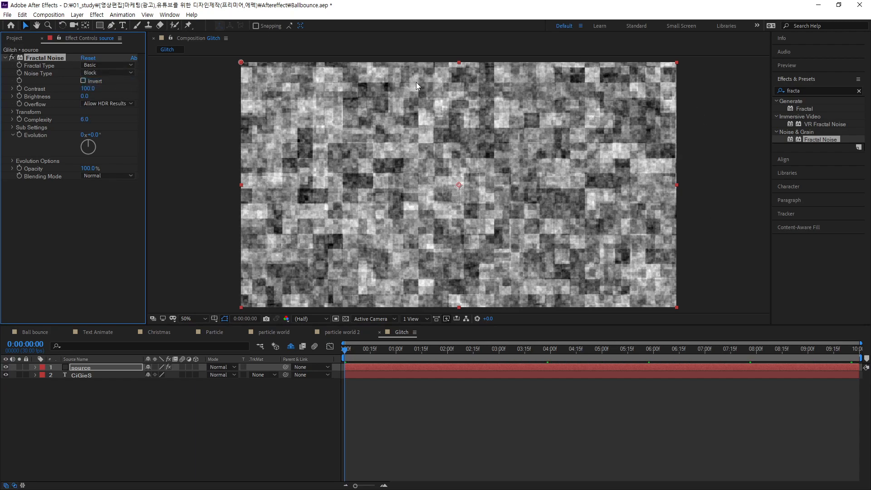
- Set the Fractal Noise contrast to 1500 and raise it further to about 3108
{"action": "left_click", "coordinate": [88, 88]}
{"action": "type", "text": "1500"}
{"action": "key", "text": "Return"}
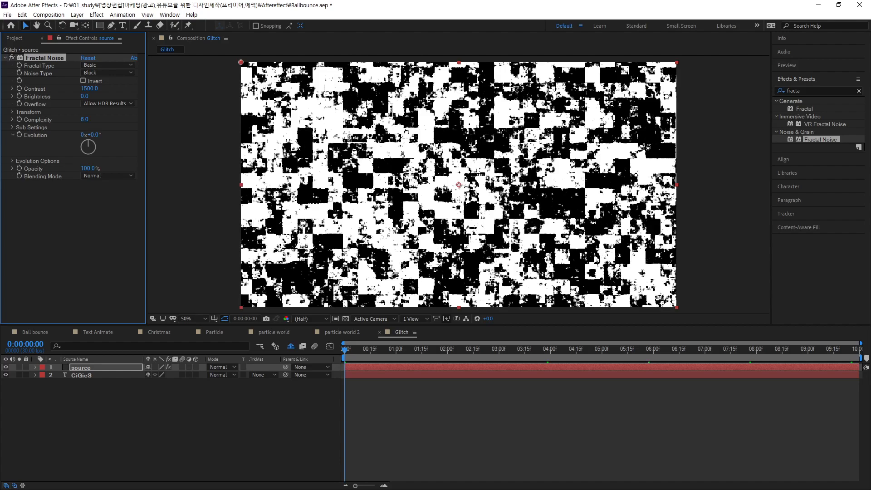
{"action": "left_click_drag", "start_coordinate": [89, 88], "coordinate": [127, 89]}
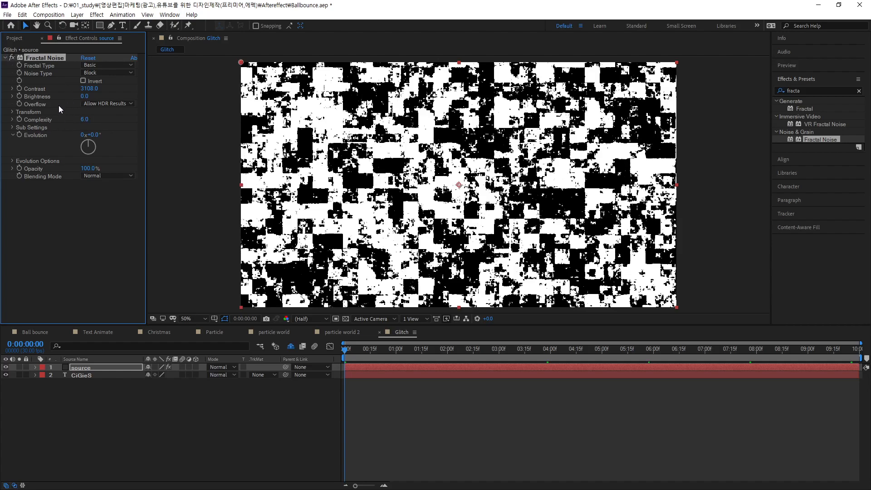
- Try a larger uniform scale in the Fractal Noise transform settings and return the scale to 100
{"action": "left_click", "coordinate": [13, 112]}
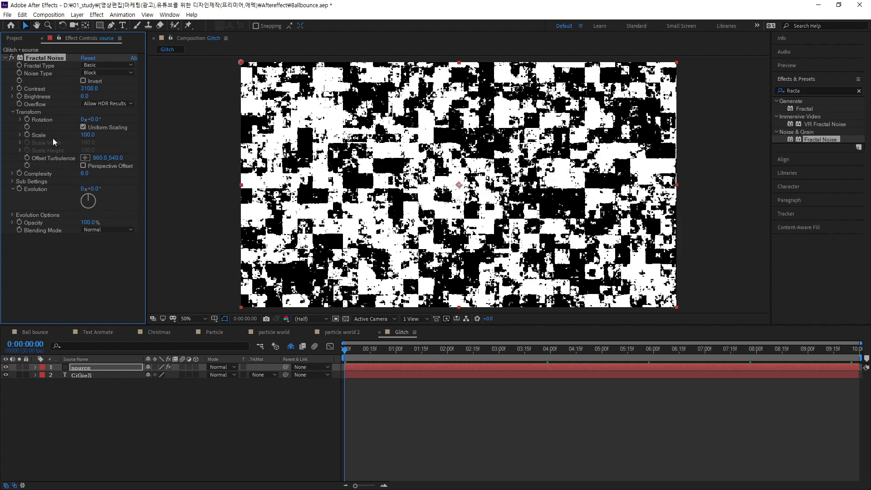
{"action": "left_click_drag", "start_coordinate": [87, 135], "coordinate": [138, 160]}
{"action": "left_click", "coordinate": [88, 135]}
{"action": "type", "text": "100"}
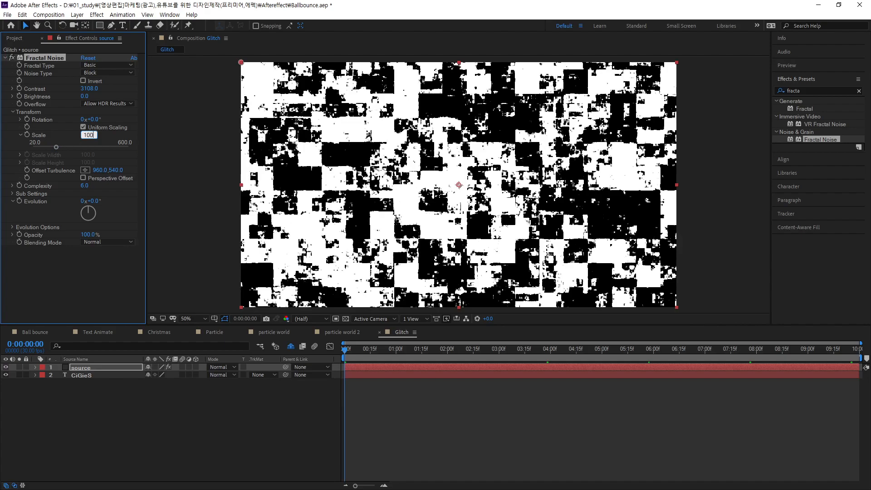
{"action": "key", "text": "Return"}
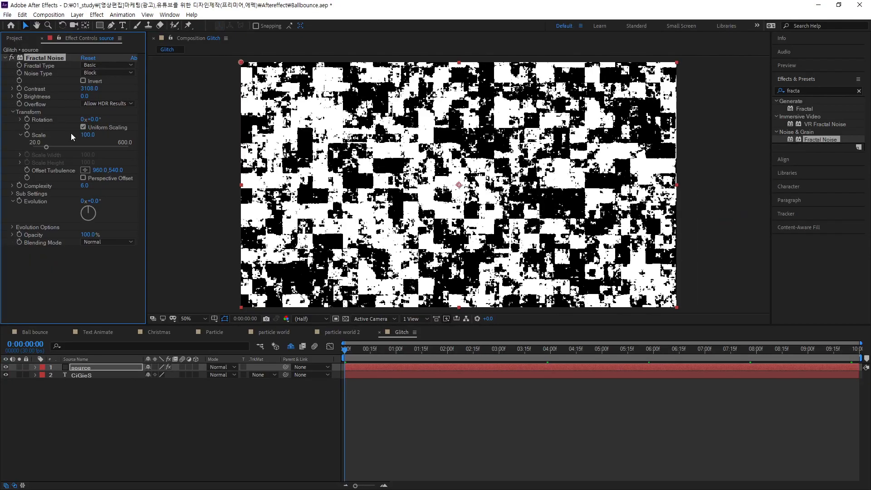
- Turn off uniform scaling for the Fractal Noise and stretch its scale width to about 3454
{"action": "left_click", "coordinate": [81, 127]}
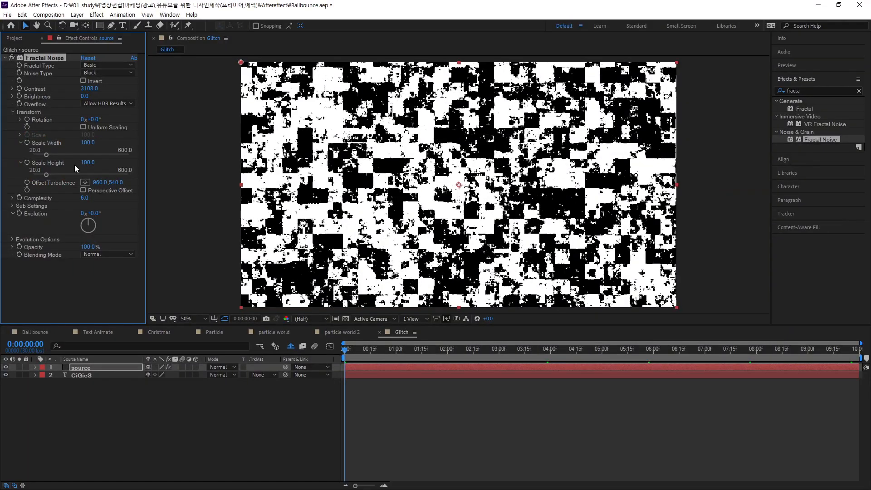
{"action": "left_click_drag", "start_coordinate": [172, 122], "coordinate": [263, 137]}
{"action": "left_click_drag", "start_coordinate": [132, 150], "coordinate": [868, 269]}
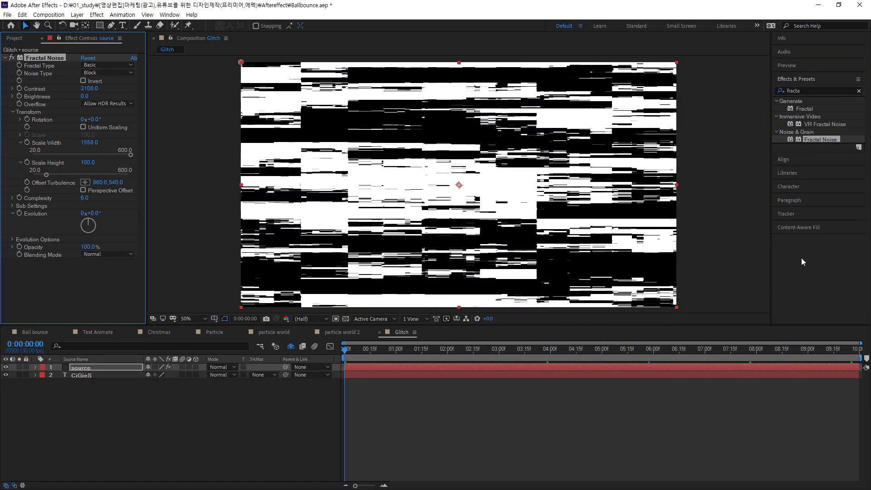
{"action": "mouse_move", "coordinate": [89, 143]}
{"action": "left_mouse_down"}
{"action": "mouse_move", "coordinate": [152, 154]}
{"action": "mouse_move", "coordinate": [867, 180]}
{"action": "left_mouse_up"}
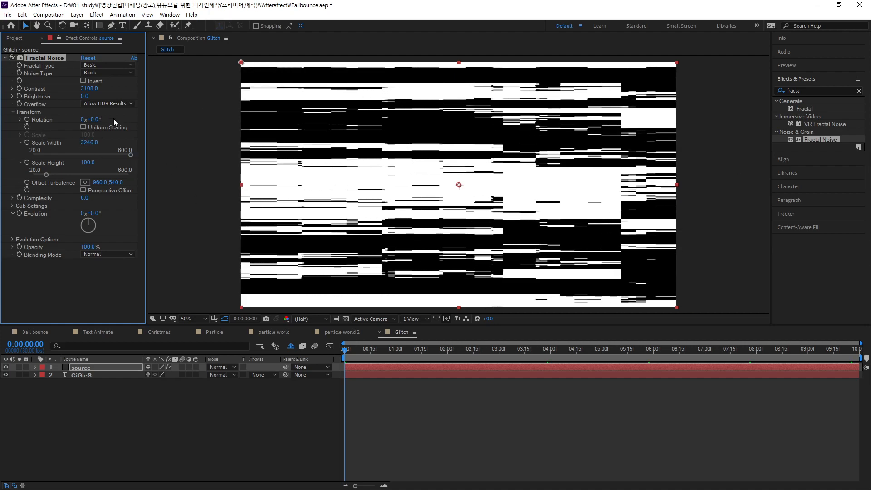
{"action": "left_click_drag", "start_coordinate": [89, 143], "coordinate": [230, 153]}
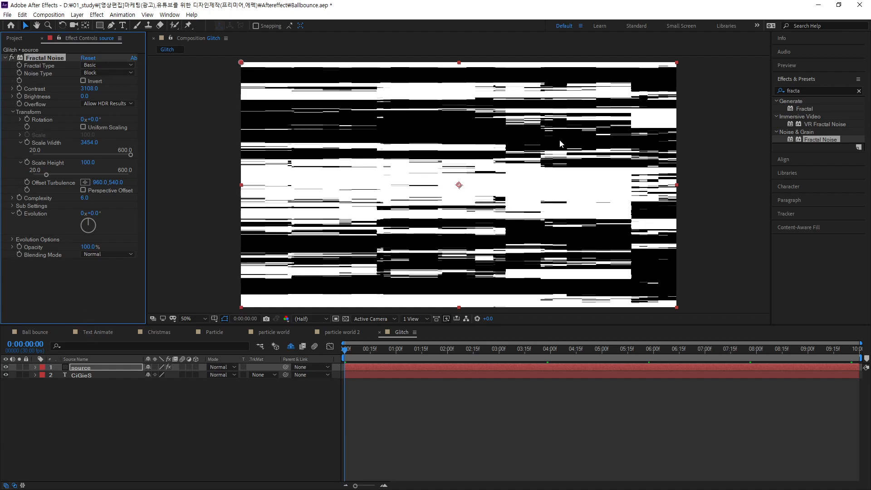
- Hide the source layer and select the CiGieS text layer
{"action": "left_click", "coordinate": [224, 430]}
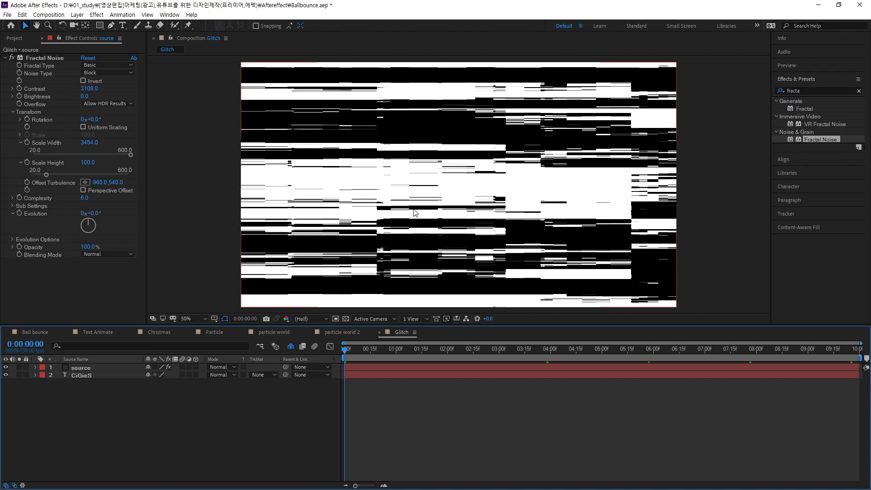
{"action": "left_click", "coordinate": [6, 367]}
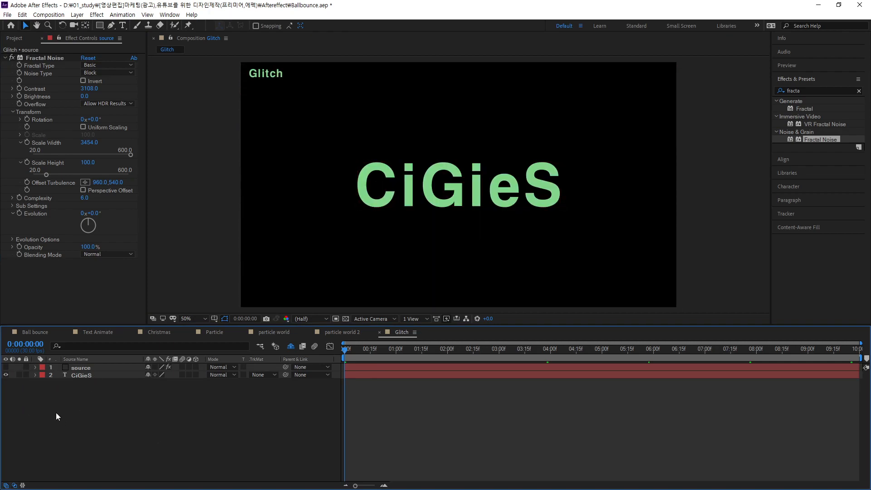
{"action": "left_click", "coordinate": [82, 375]}
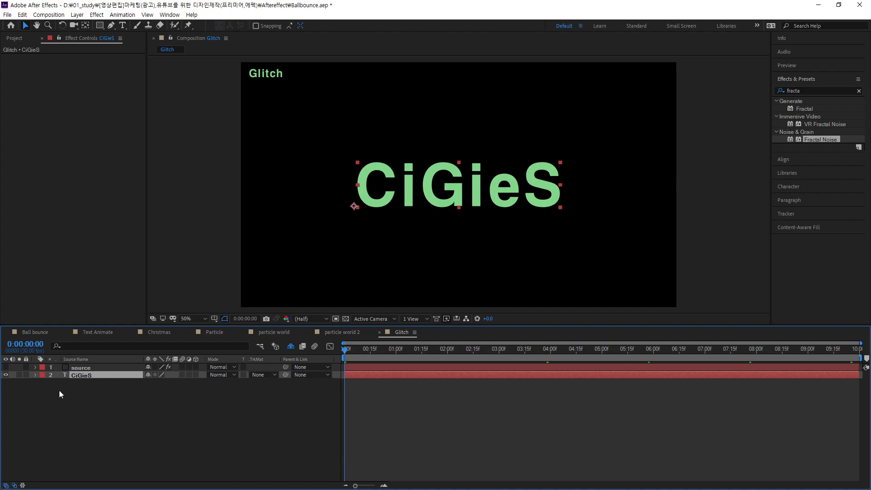
{"action": "left_click", "coordinate": [6, 366]}
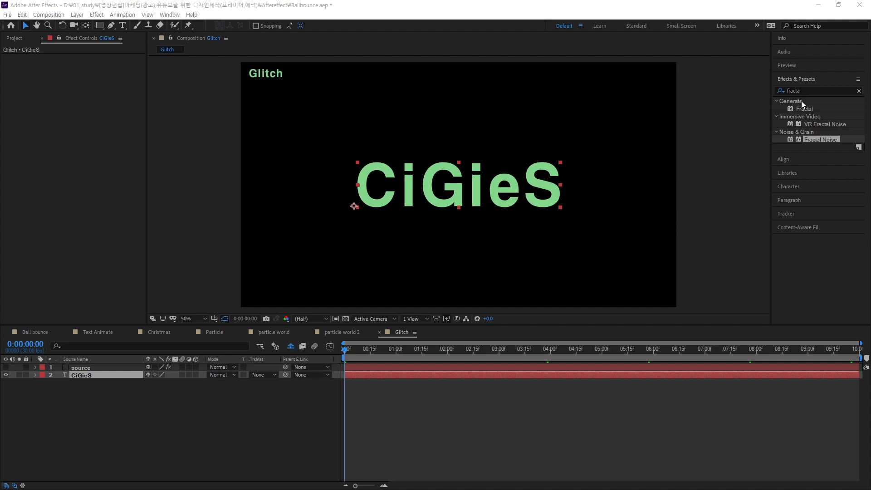
- Search the effects for "displace" and apply Displacement Map to the CiGieS text layer
{"action": "left_click", "coordinate": [808, 90]}
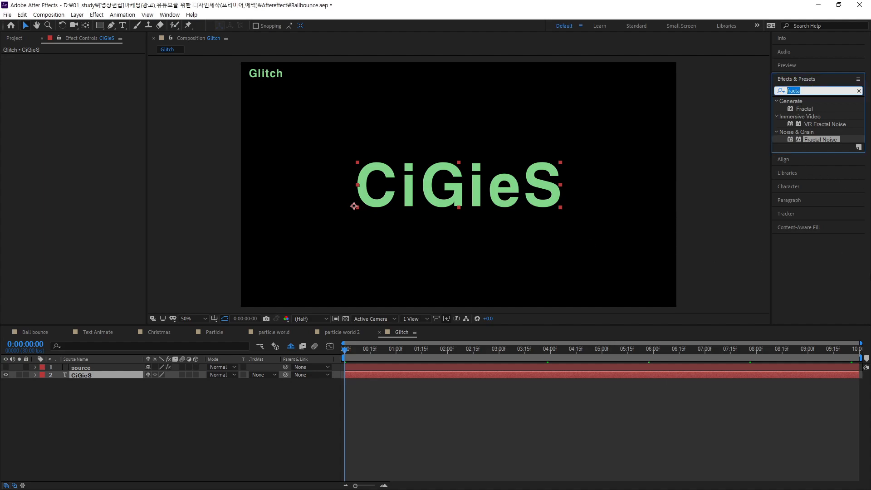
{"action": "type", "text": "displace"}
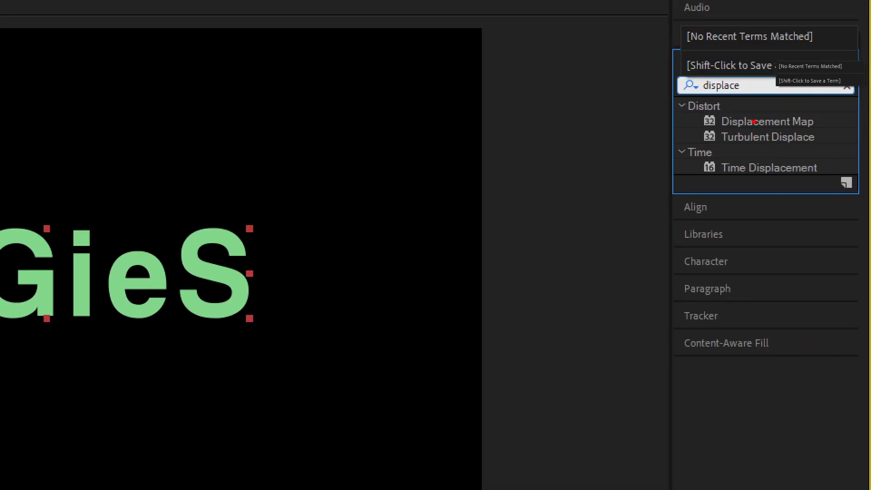
{"action": "mouse_move", "coordinate": [824, 130]}
{"action": "left_mouse_down"}
{"action": "mouse_move", "coordinate": [691, 132]}
{"action": "mouse_move", "coordinate": [687, 117]}
{"action": "mouse_move", "coordinate": [817, 110]}
{"action": "mouse_move", "coordinate": [828, 132]}
{"action": "left_mouse_up"}
{"action": "mouse_move", "coordinate": [746, 97]}
{"action": "left_mouse_down"}
{"action": "mouse_move", "coordinate": [679, 79]}
{"action": "mouse_move", "coordinate": [765, 95]}
{"action": "left_mouse_up"}
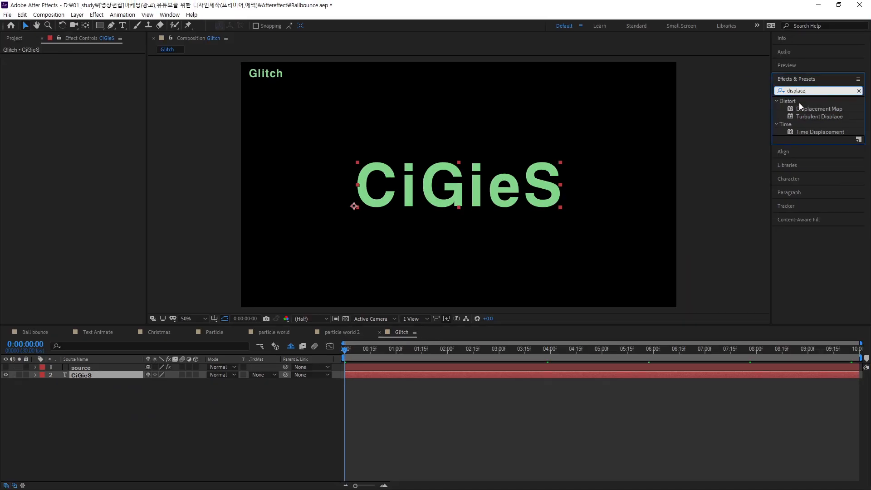
{"action": "left_click", "coordinate": [764, 124]}
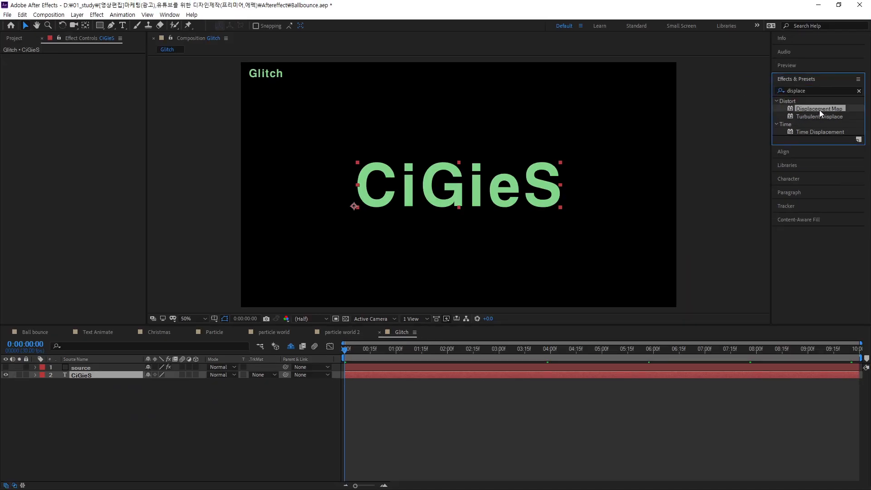
{"action": "left_click_drag", "start_coordinate": [819, 110], "coordinate": [505, 198]}
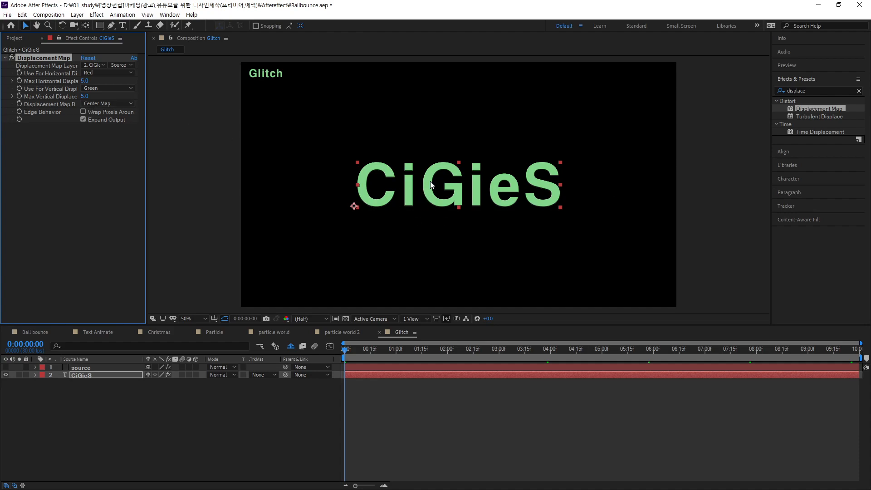
- Set the Displacement Map's map layer to source, reading its Effects & Masks
{"action": "scroll", "coordinate": [431, 183], "scroll_direction": "up", "scroll_amount": 4}
{"action": "scroll", "coordinate": [430, 177], "scroll_direction": "up", "scroll_amount": 2}
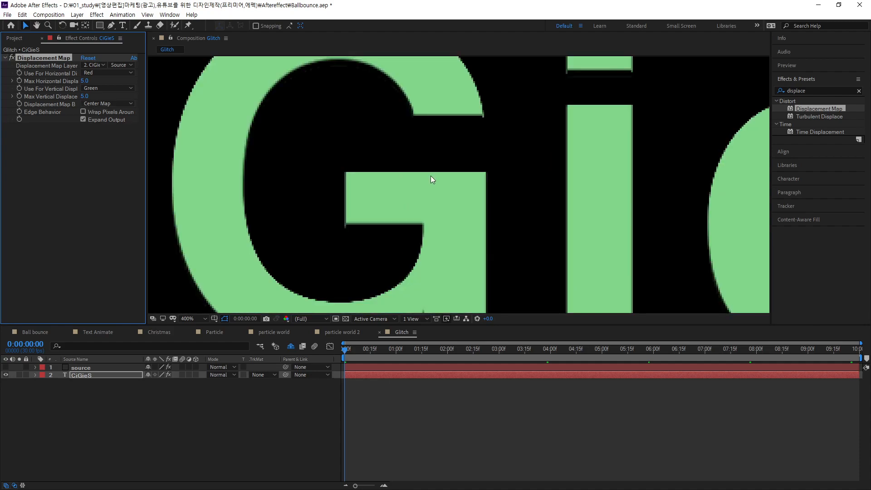
{"action": "scroll", "coordinate": [522, 191], "scroll_direction": "down", "scroll_amount": 1}
{"action": "scroll", "coordinate": [544, 252], "scroll_direction": "down", "scroll_amount": 1}
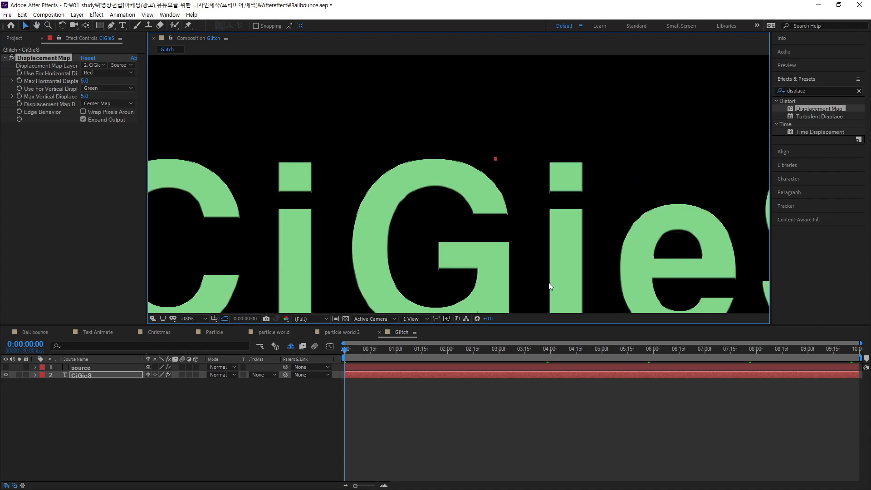
{"action": "left_click_drag", "start_coordinate": [613, 273], "coordinate": [602, 193]}
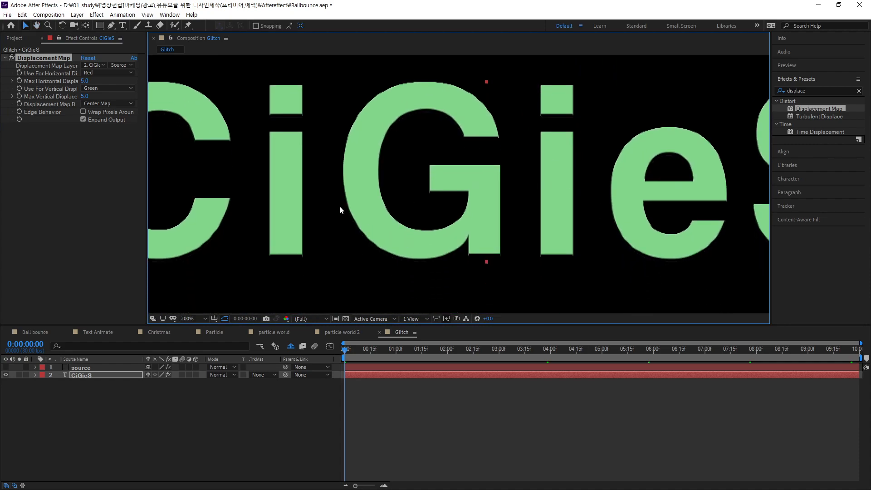
{"action": "scroll", "coordinate": [458, 192], "scroll_direction": "down", "scroll_amount": 2}
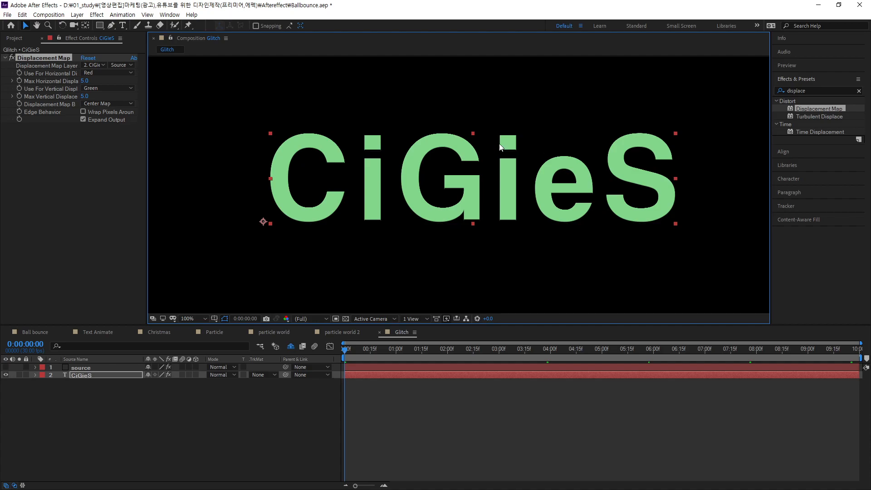
{"action": "left_click", "coordinate": [32, 66]}
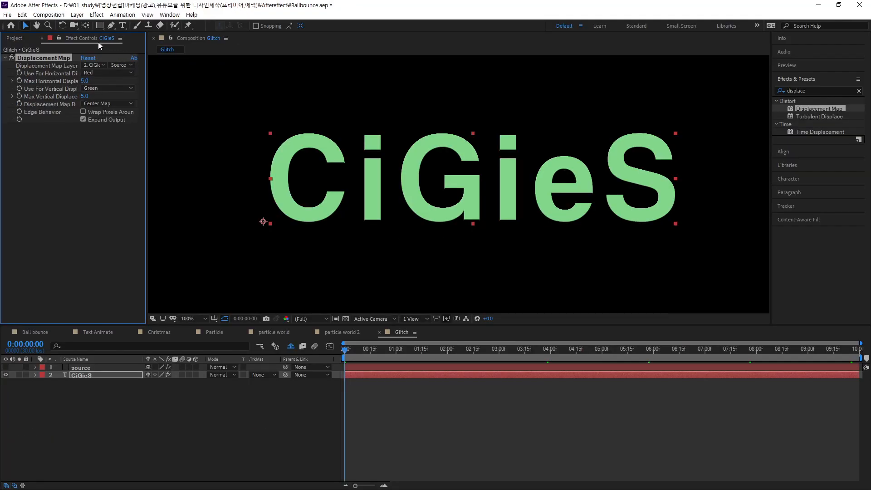
{"action": "left_click", "coordinate": [180, 115]}
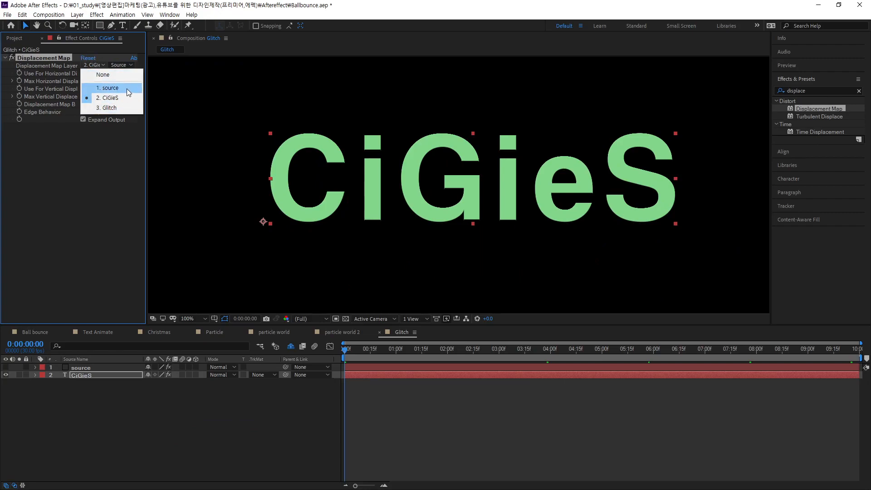
{"action": "left_click", "coordinate": [108, 88]}
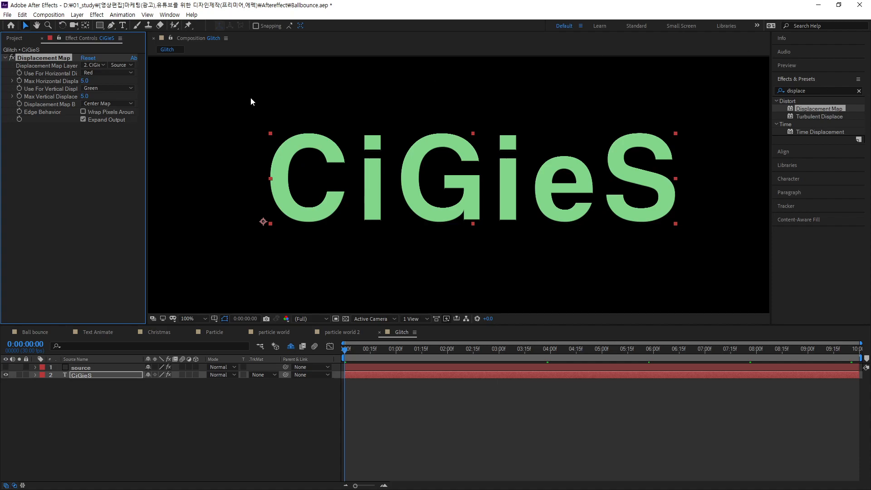
{"action": "left_click", "coordinate": [95, 65]}
{"action": "left_click", "coordinate": [104, 89]}
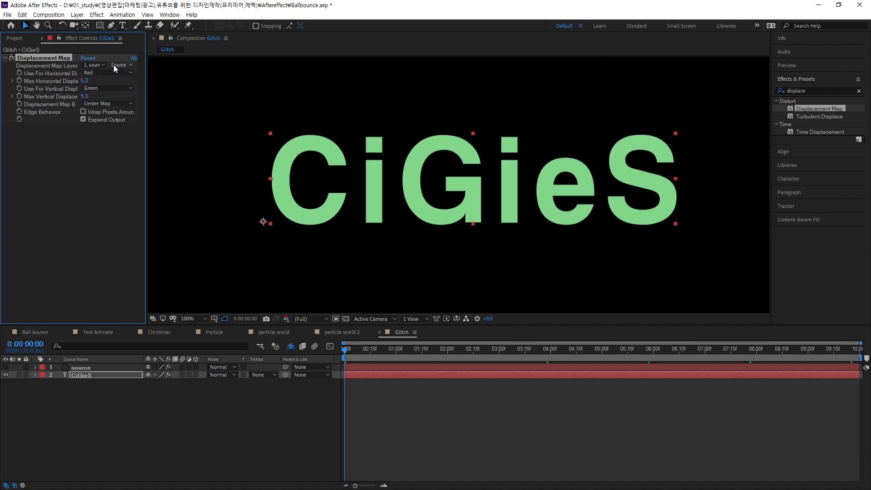
{"action": "left_click", "coordinate": [127, 64]}
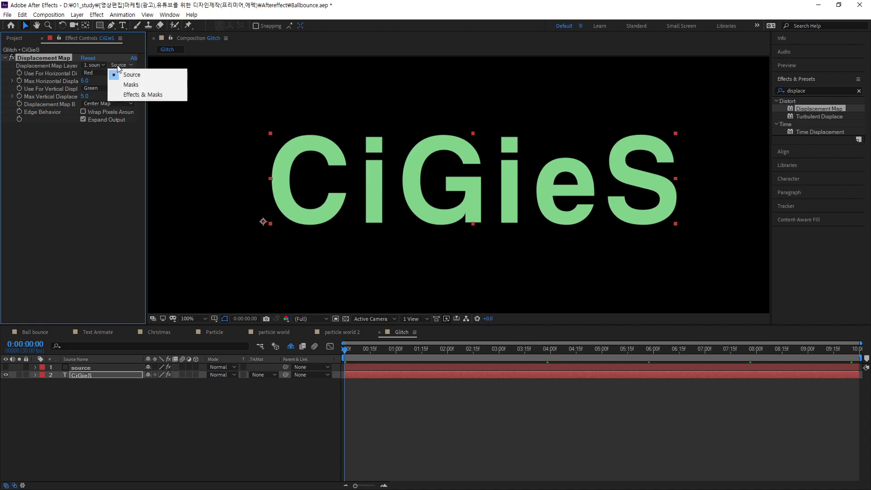
{"action": "left_click", "coordinate": [132, 95]}
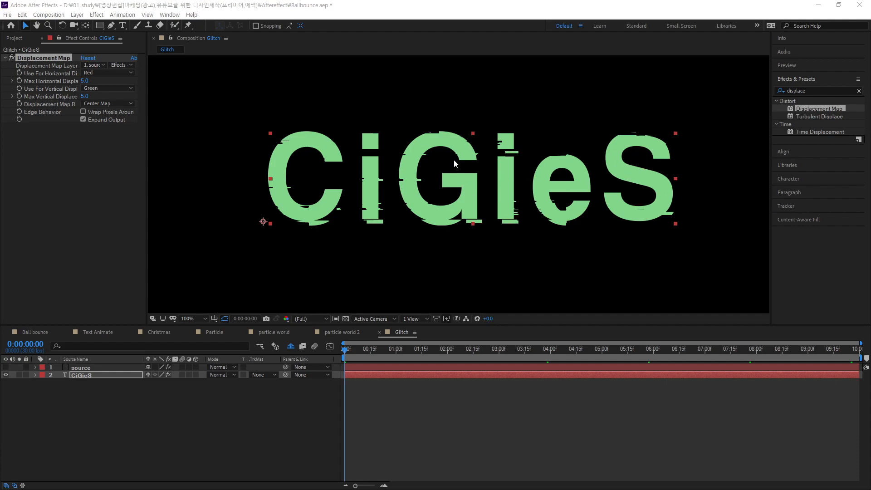
- Set the source layer's Fractal Noise scale width to 3604 and scale height to 54
{"action": "left_click", "coordinate": [81, 368]}
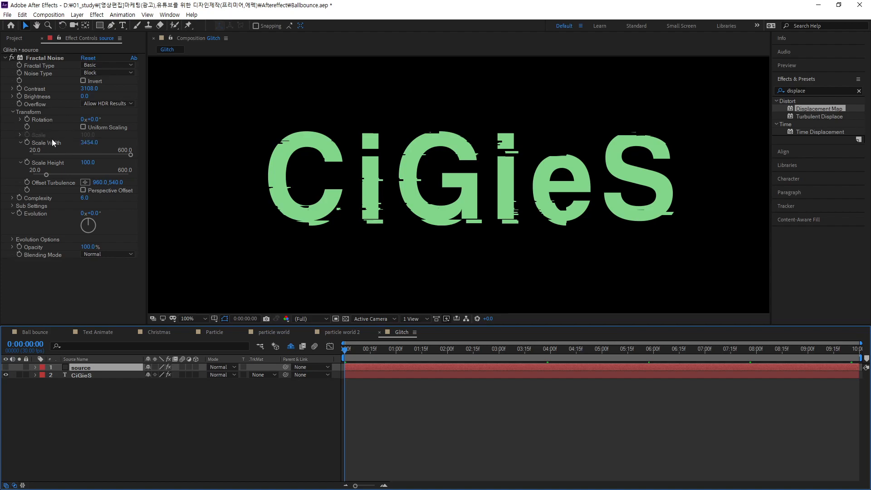
{"action": "left_click_drag", "start_coordinate": [80, 142], "coordinate": [132, 147]}
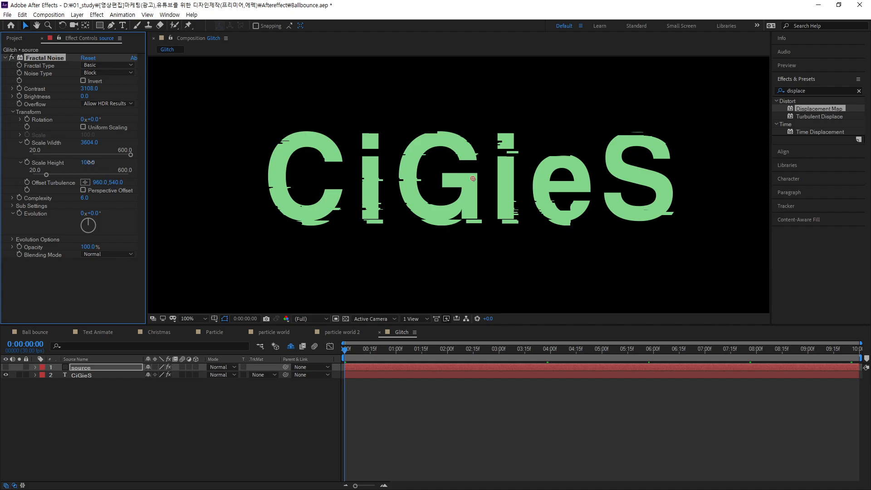
{"action": "left_click_drag", "start_coordinate": [89, 162], "coordinate": [73, 165]}
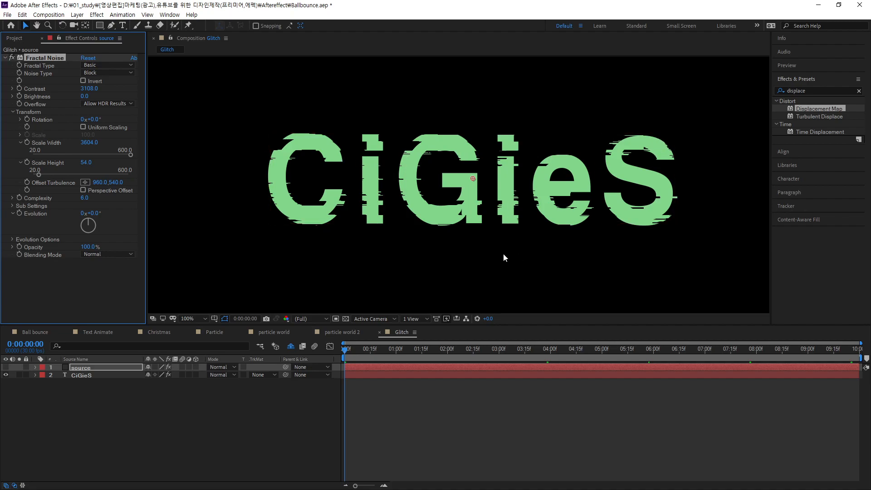
- Move the source layer below the CiGieS text layer in the layer stack
{"action": "left_click", "coordinate": [74, 373]}
{"action": "left_click", "coordinate": [84, 376]}
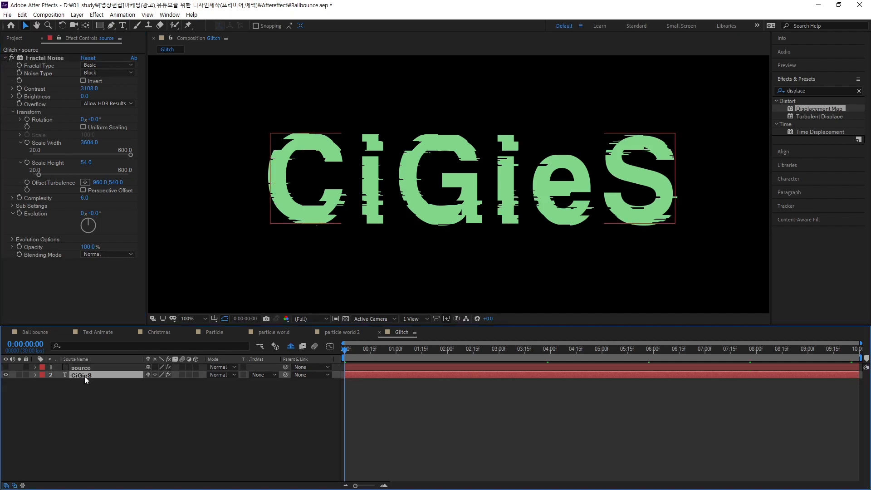
{"action": "left_click_drag", "start_coordinate": [81, 367], "coordinate": [83, 385]}
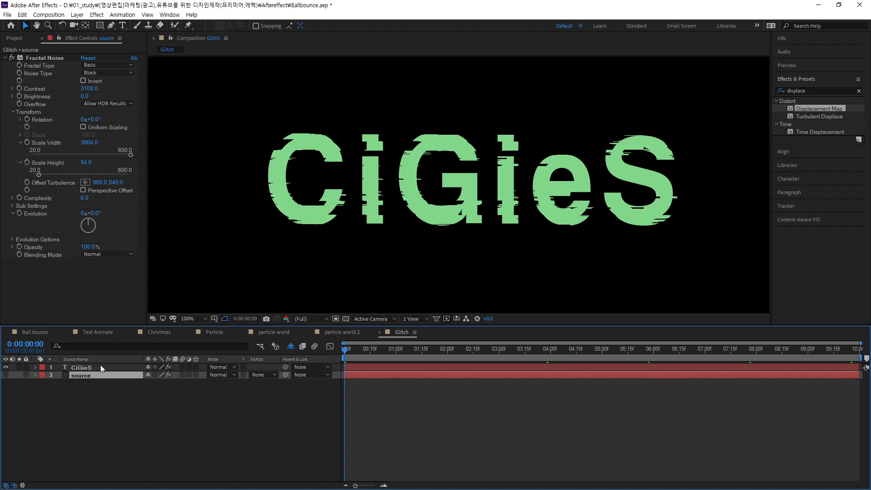
- Show the source layer temporarily to try a Fractal Noise evolution of 74°, and hide the layer again
{"action": "left_click", "coordinate": [6, 374]}
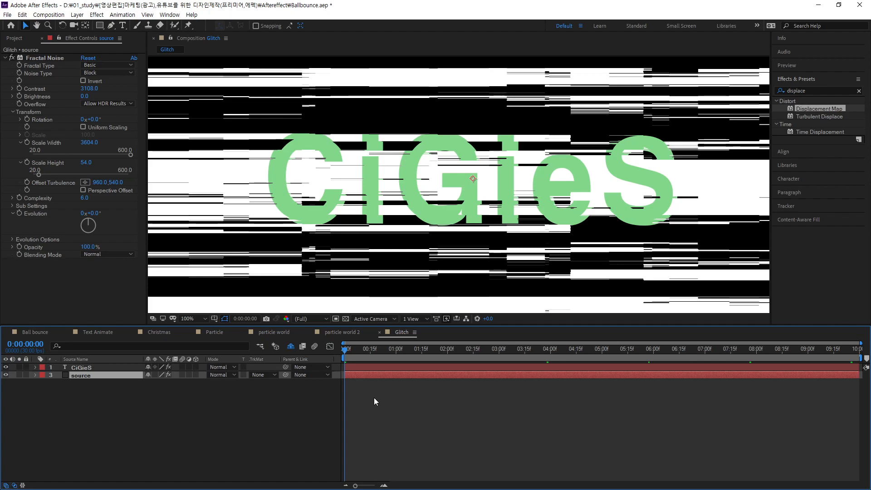
{"action": "left_click", "coordinate": [34, 213]}
{"action": "left_click_drag", "start_coordinate": [95, 213], "coordinate": [143, 226]}
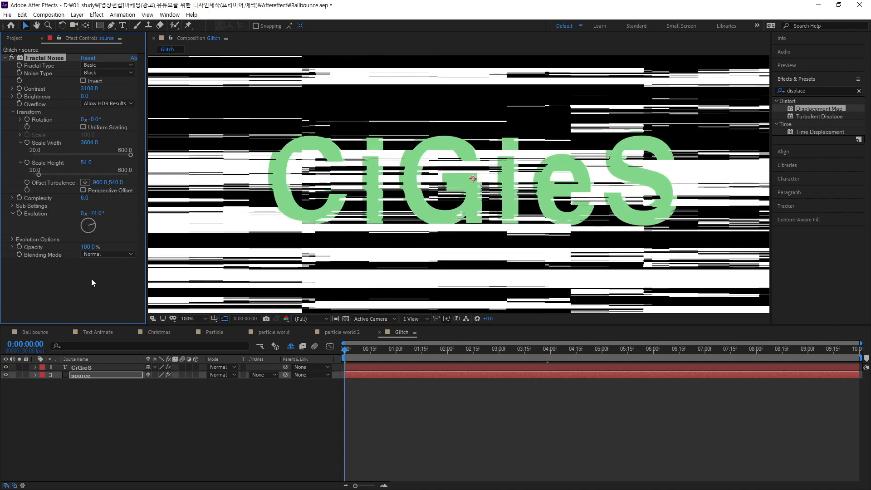
{"action": "left_click", "coordinate": [5, 375]}
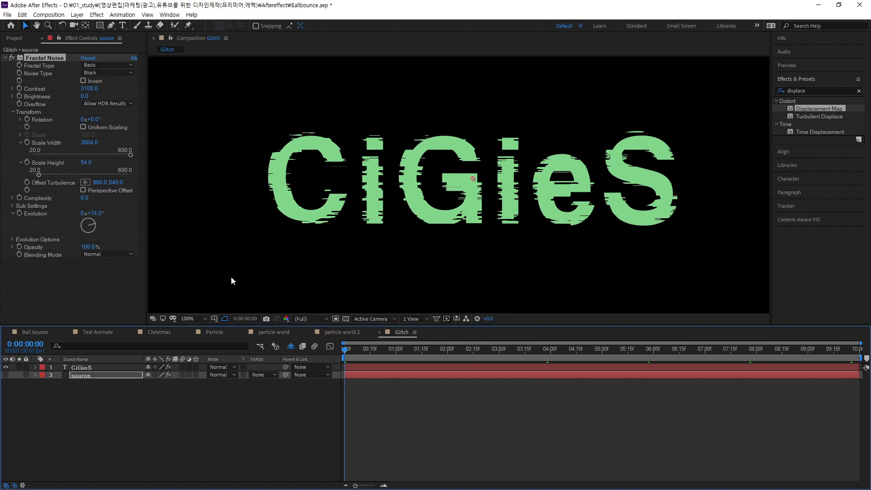
- Try Displacement Map strengths on the CiGieS text, with maximum horizontal displacement at 95, 48 and 28 and maximum vertical displacement at 18
{"action": "left_click", "coordinate": [109, 367]}
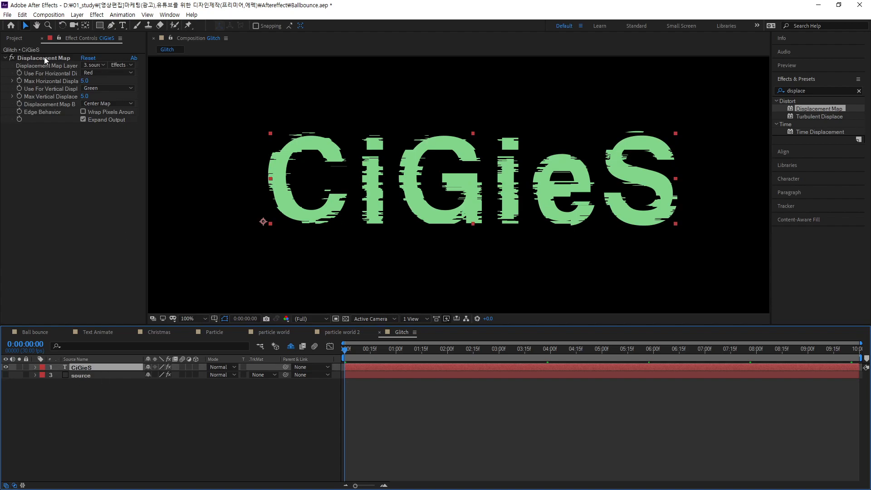
{"action": "left_click", "coordinate": [40, 80]}
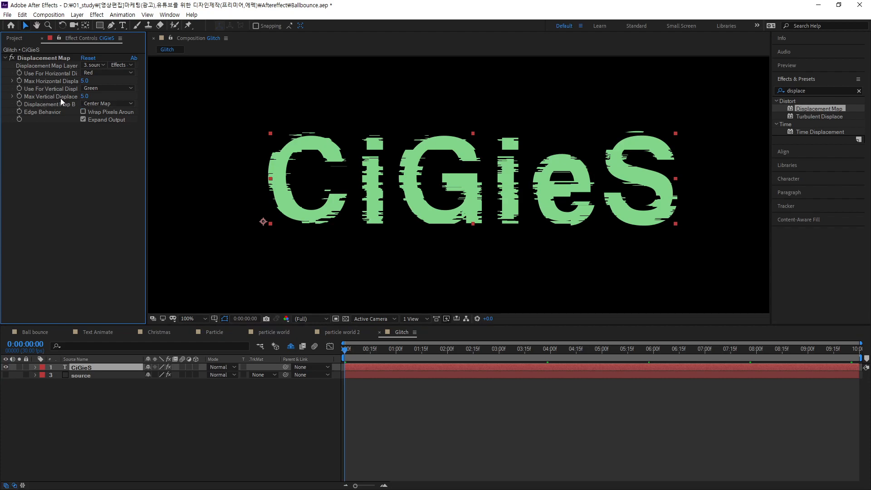
{"action": "left_click_drag", "start_coordinate": [83, 80], "coordinate": [129, 88]}
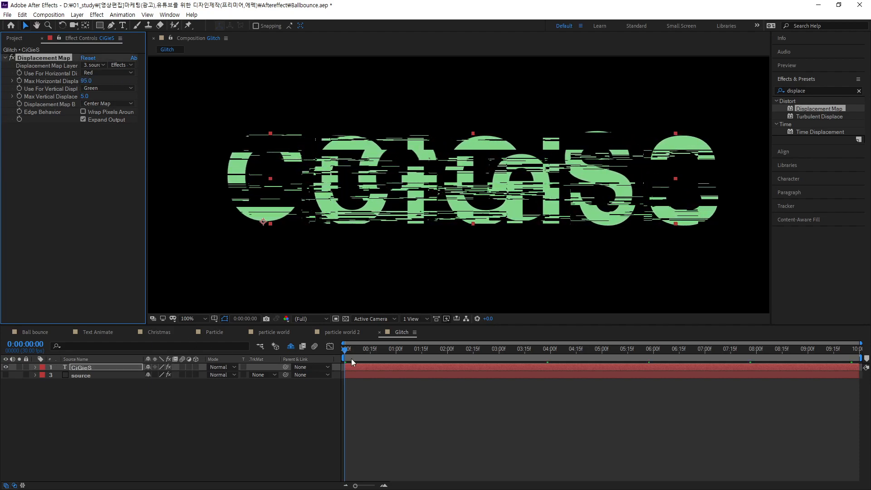
{"action": "left_click", "coordinate": [85, 81]}
{"action": "type", "text": "48"}
{"action": "key", "text": "Return"}
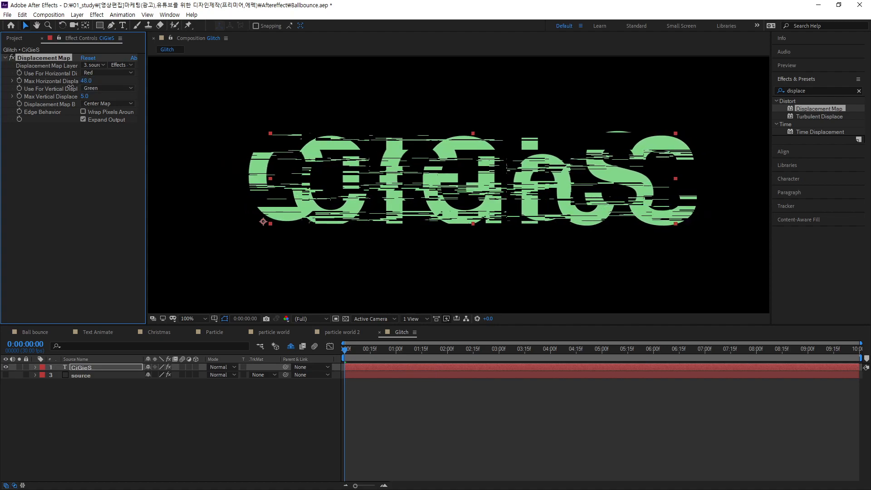
{"action": "left_click_drag", "start_coordinate": [85, 82], "coordinate": [105, 108]}
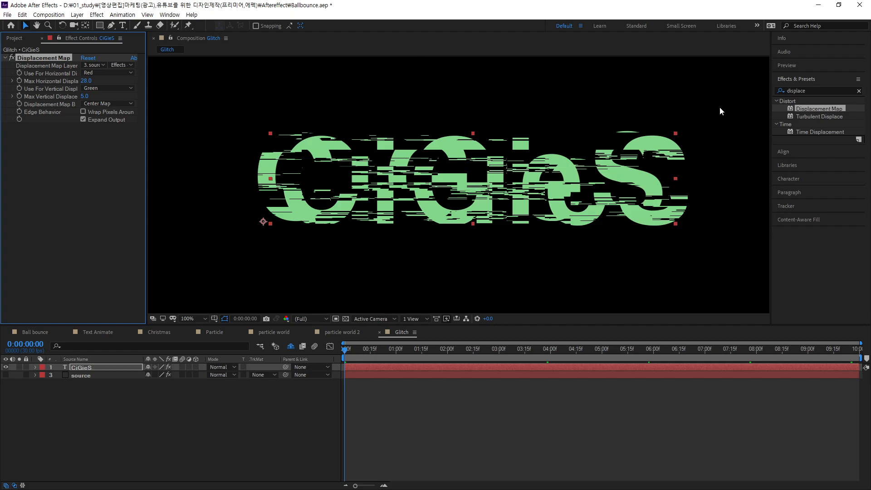
{"action": "left_click_drag", "start_coordinate": [85, 96], "coordinate": [97, 103]}
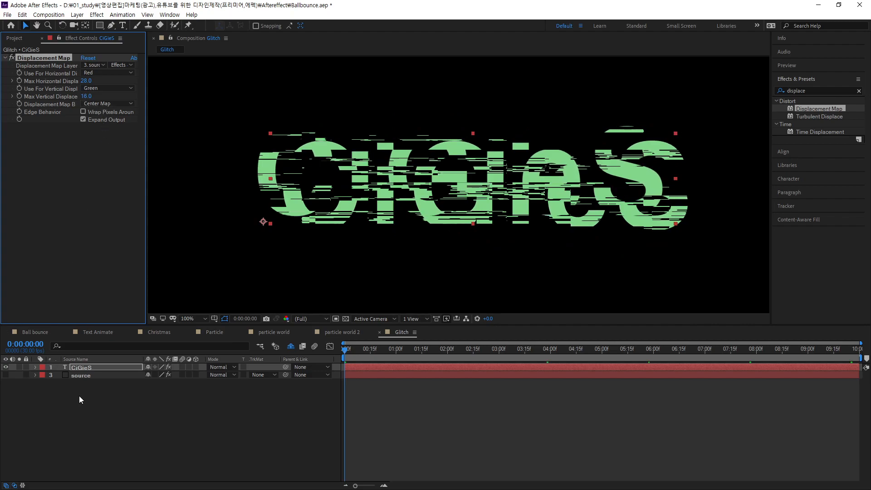
- Set the source layer's Fractal Noise evolution to 215° and its scale height to 472
{"action": "left_click", "coordinate": [85, 374]}
{"action": "left_click_drag", "start_coordinate": [94, 230], "coordinate": [89, 230]}
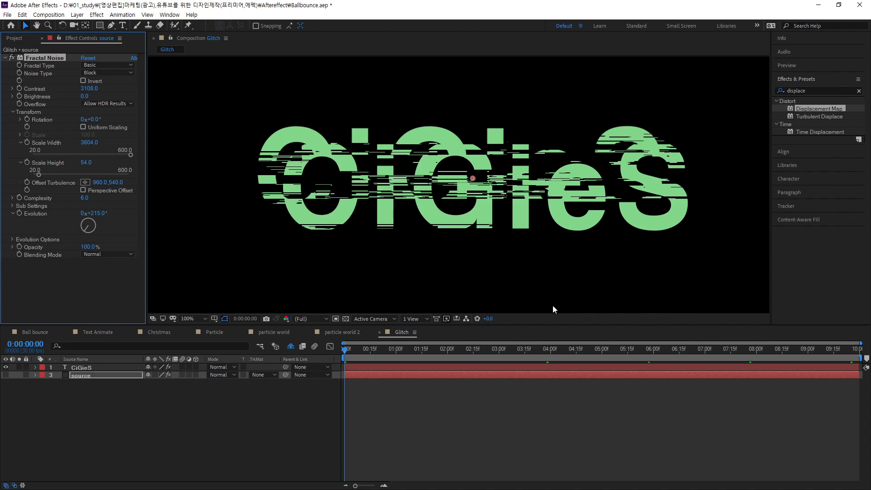
{"action": "left_click_drag", "start_coordinate": [87, 164], "coordinate": [121, 165]}
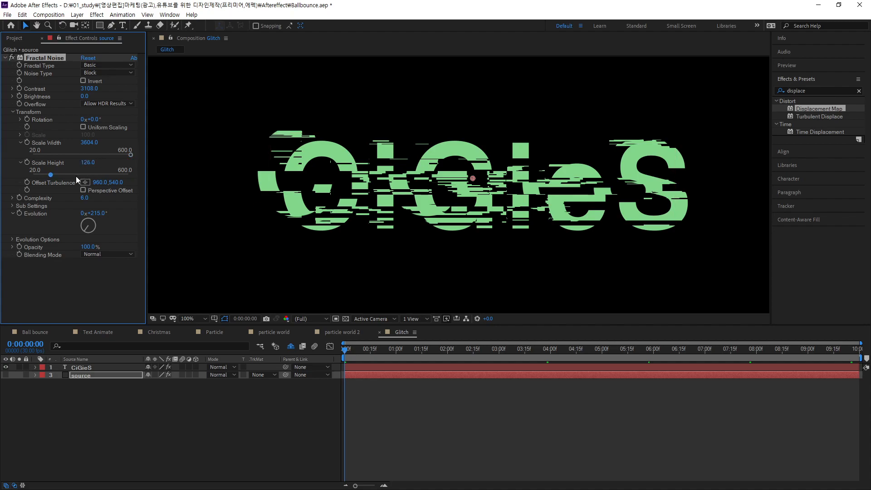
{"action": "left_click_drag", "start_coordinate": [88, 162], "coordinate": [281, 180]}
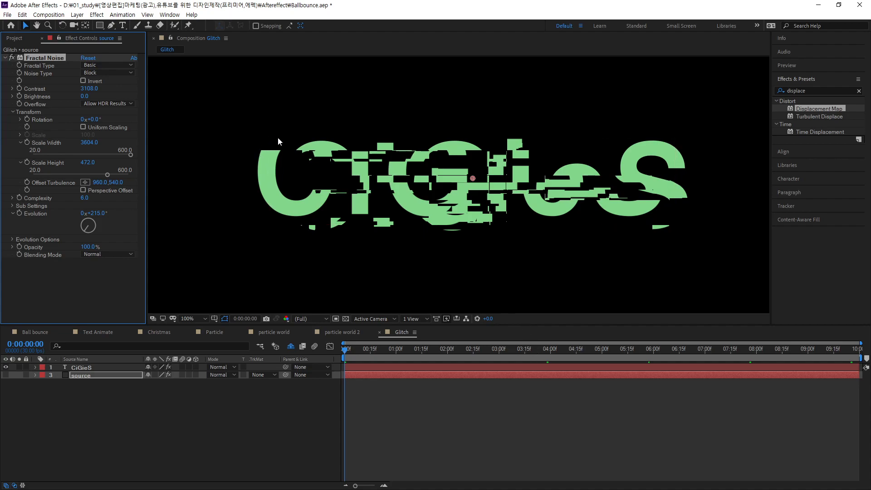
- Set the CiGieS text's maximum vertical displacement to 0 and its maximum horizontal displacement to 17
{"action": "left_click", "coordinate": [86, 368]}
{"action": "left_click_drag", "start_coordinate": [88, 97], "coordinate": [86, 101]}
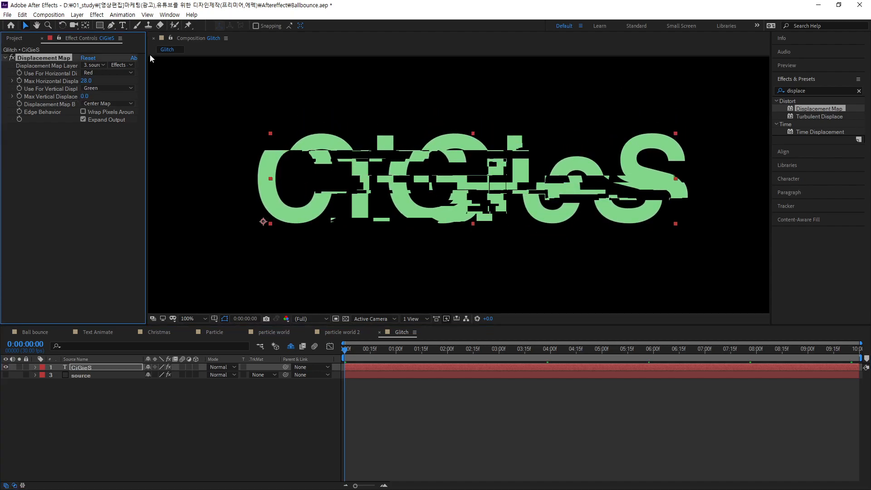
{"action": "mouse_move", "coordinate": [86, 81]}
{"action": "left_mouse_down"}
{"action": "mouse_move", "coordinate": [64, 86]}
{"action": "mouse_move", "coordinate": [104, 93]}
{"action": "mouse_move", "coordinate": [88, 95]}
{"action": "mouse_move", "coordinate": [95, 95]}
{"action": "left_mouse_up"}
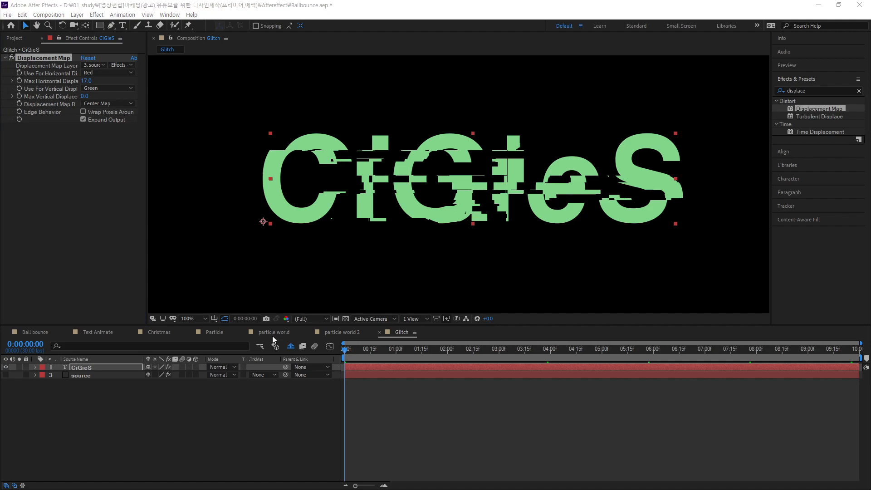
- Set the maximum horizontal displacement to 0 and start keyframing both maximum horizontal and vertical displacement at 0:00:00:00
{"action": "left_click", "coordinate": [40, 81]}
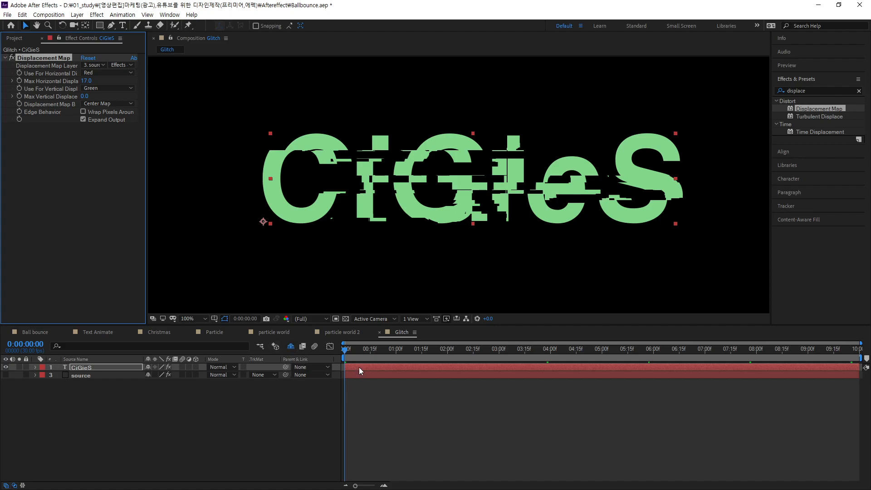
{"action": "left_click", "coordinate": [86, 81]}
{"action": "type", "text": "0"}
{"action": "key", "text": "Return"}
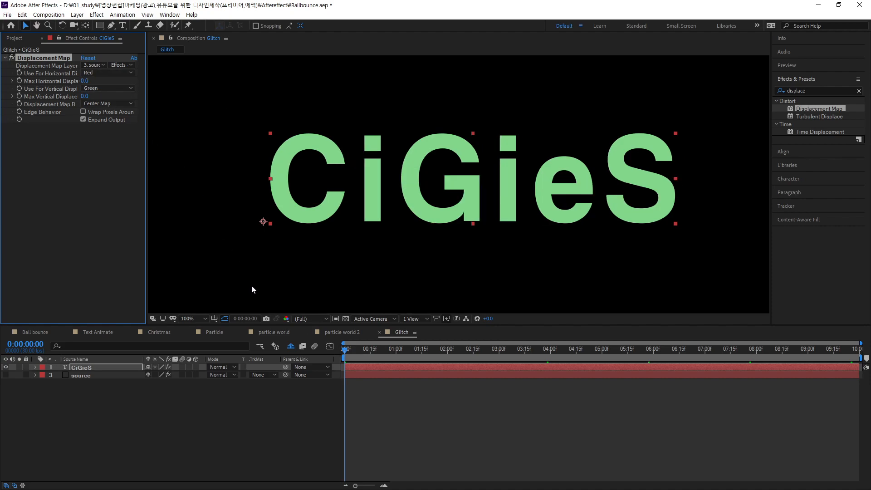
{"action": "left_click_drag", "start_coordinate": [346, 352], "coordinate": [278, 376]}
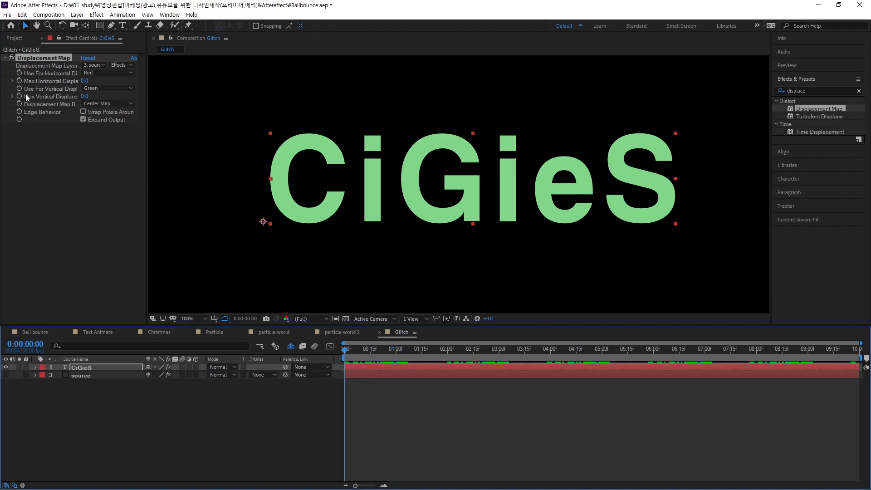
{"action": "left_click", "coordinate": [20, 79]}
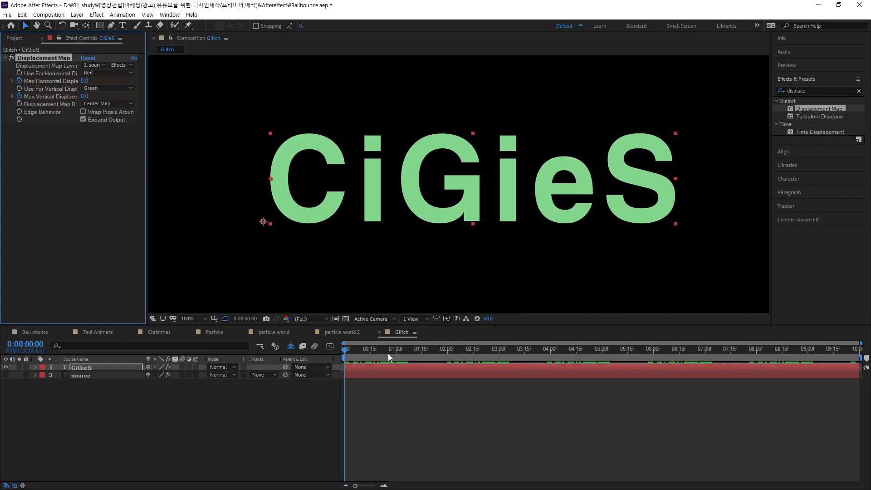
- Reveal the CiGieS layer's displacement keyframes in the timeline and move the current time to 0:00:01:00
{"action": "left_click", "coordinate": [75, 368]}
{"action": "key", "text": "u"}
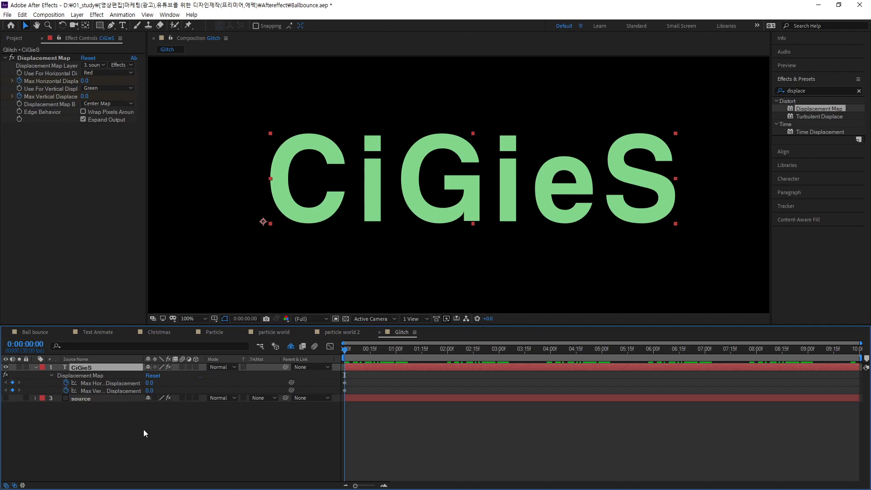
{"action": "left_click_drag", "start_coordinate": [345, 350], "coordinate": [396, 383]}
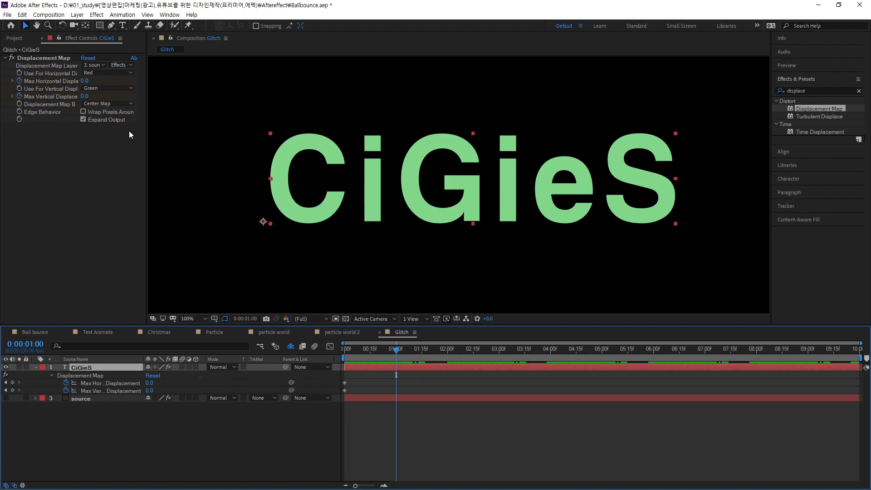
- Set the CiGieS text's maximum horizontal displacement to 45 and maximum vertical displacement to -13 at 0:00:01:00
{"action": "mouse_move", "coordinate": [84, 81]}
{"action": "left_mouse_down"}
{"action": "mouse_move", "coordinate": [105, 80]}
{"action": "mouse_move", "coordinate": [78, 96]}
{"action": "left_mouse_up"}
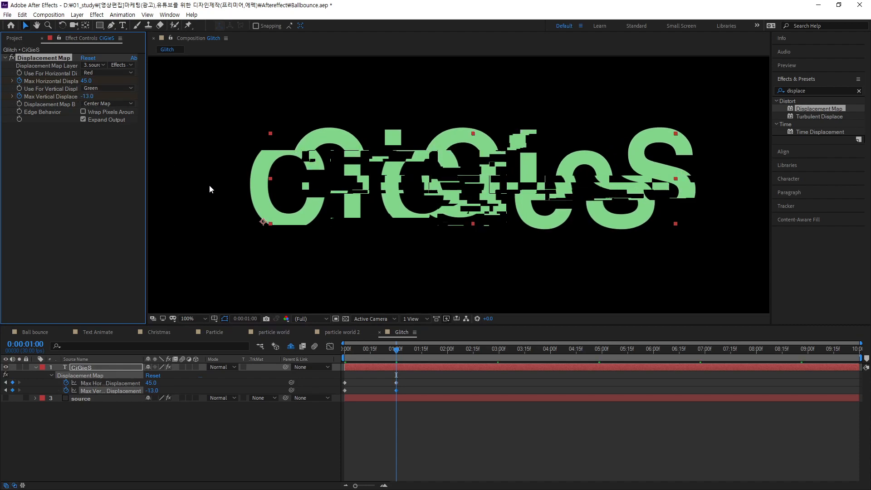
{"action": "left_click", "coordinate": [399, 382]}
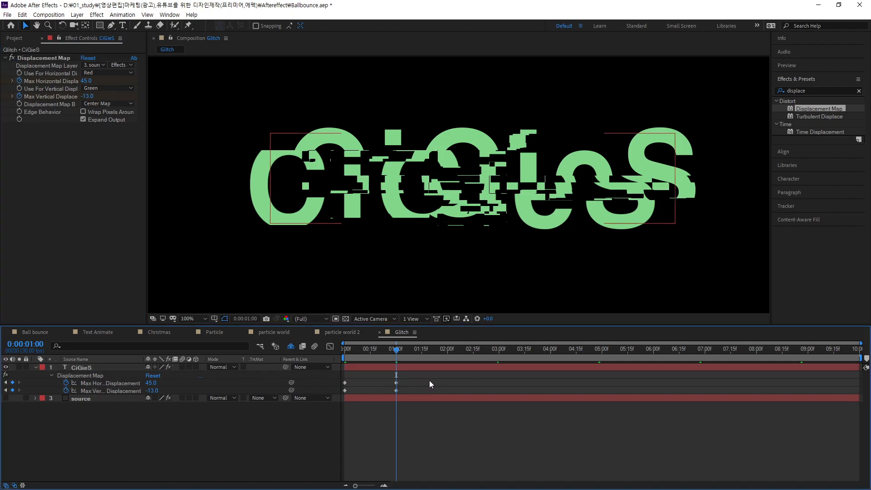
{"action": "left_click", "coordinate": [111, 383]}
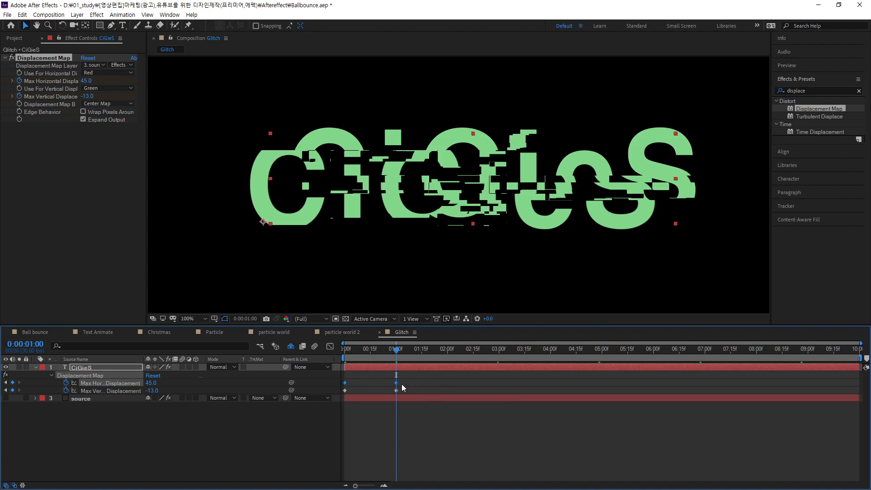
{"action": "right_click", "coordinate": [401, 383]}
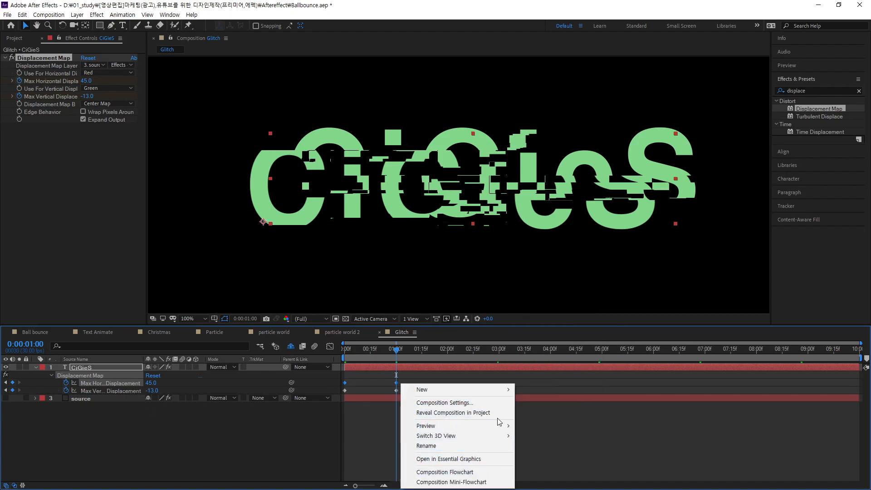
{"action": "mouse_move", "coordinate": [502, 425]}
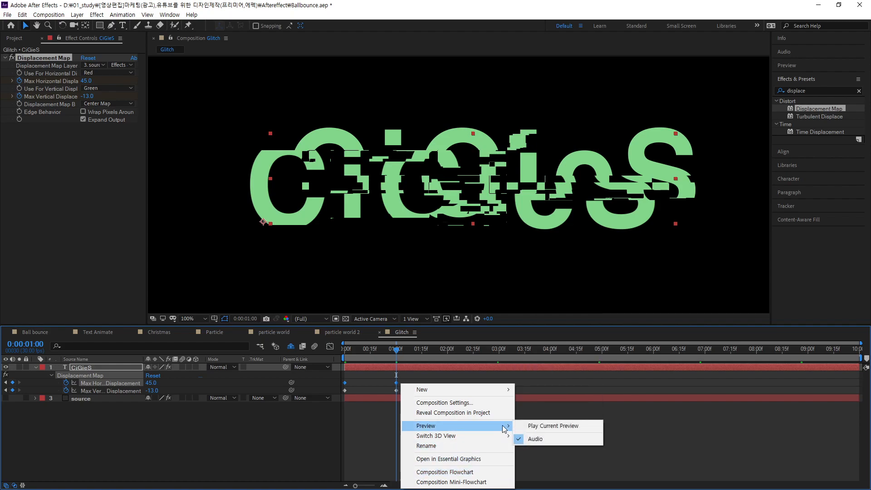
{"action": "right_click", "coordinate": [377, 386]}
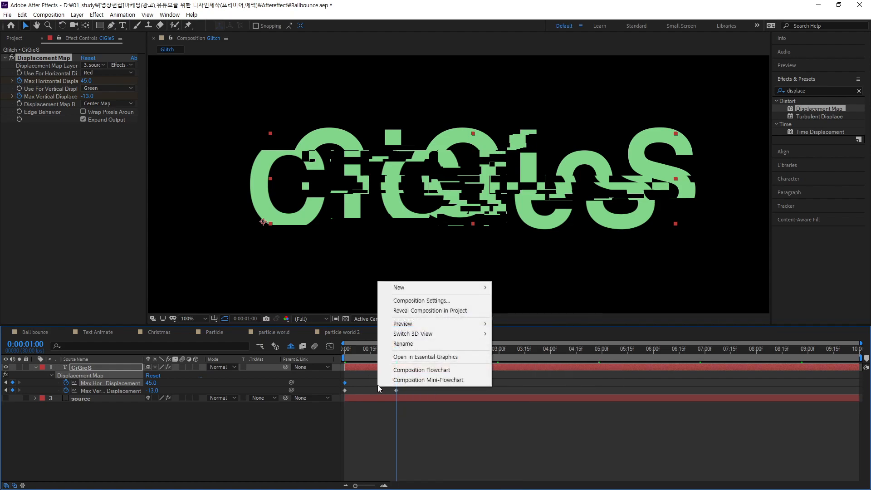
{"action": "right_click", "coordinate": [345, 383]}
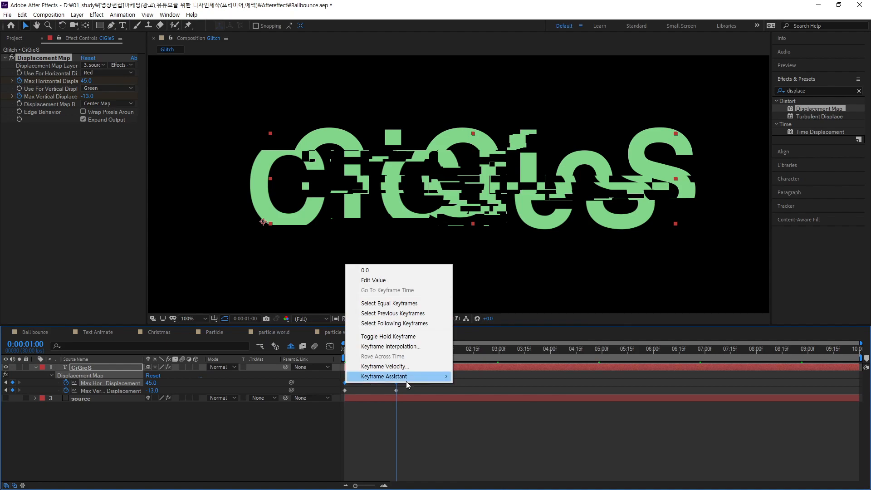
{"action": "mouse_move", "coordinate": [407, 378]}
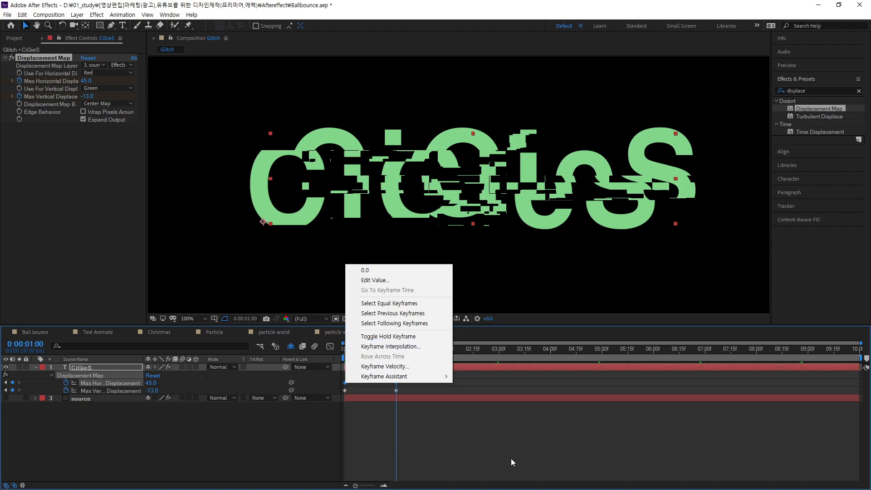
{"action": "left_click", "coordinate": [493, 451]}
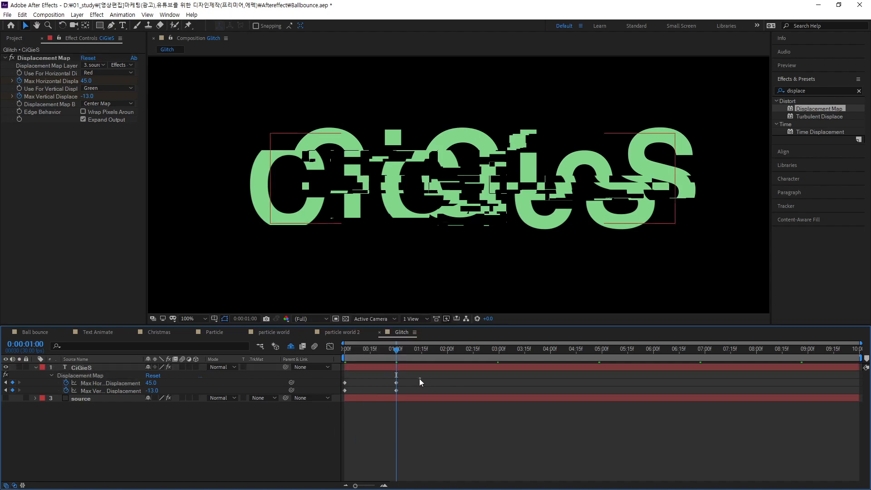
- Convert all four horizontal and vertical displacement keyframes of the CiGieS layer to hold keyframes
{"action": "left_click_drag", "start_coordinate": [407, 381], "coordinate": [344, 393]}
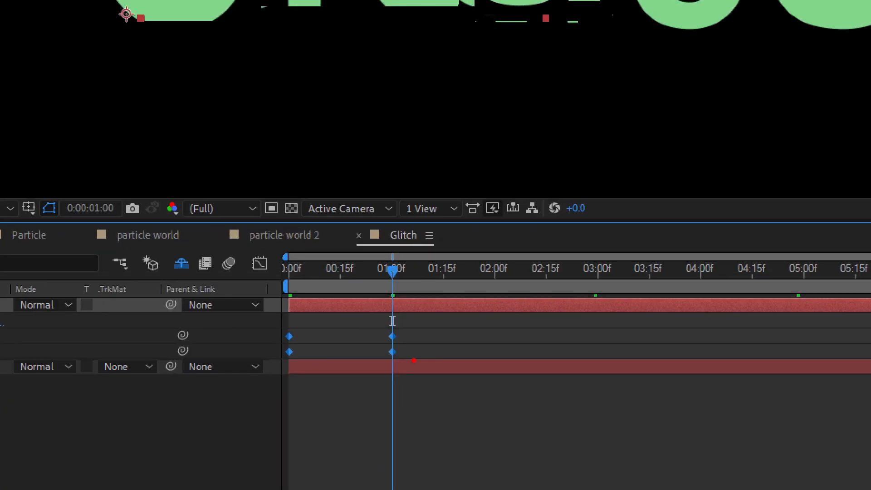
{"action": "mouse_move", "coordinate": [414, 360]}
{"action": "left_mouse_down"}
{"action": "mouse_move", "coordinate": [342, 379]}
{"action": "mouse_move", "coordinate": [258, 351]}
{"action": "mouse_move", "coordinate": [364, 304]}
{"action": "mouse_move", "coordinate": [410, 340]}
{"action": "mouse_move", "coordinate": [412, 359]}
{"action": "left_mouse_up"}
{"action": "key", "text": "Escape"}
{"action": "right_click", "coordinate": [396, 382]}
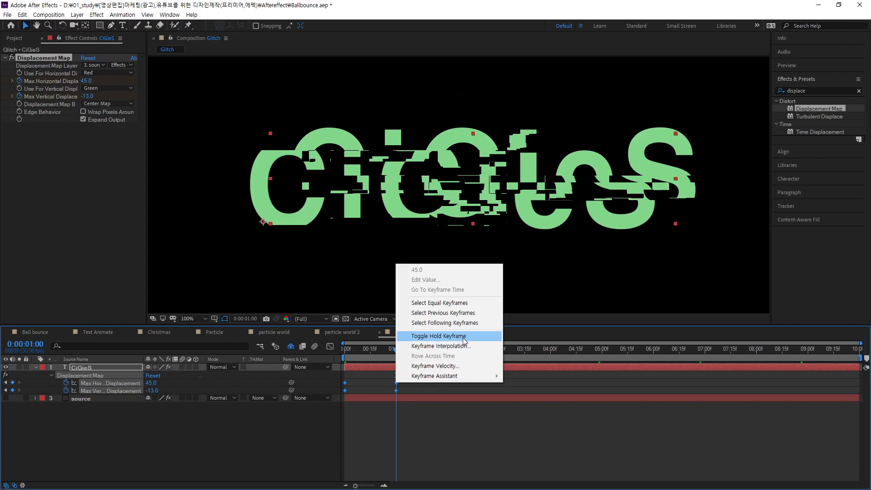
{"action": "right_click", "coordinate": [395, 390]}
{"action": "right_click", "coordinate": [350, 383]}
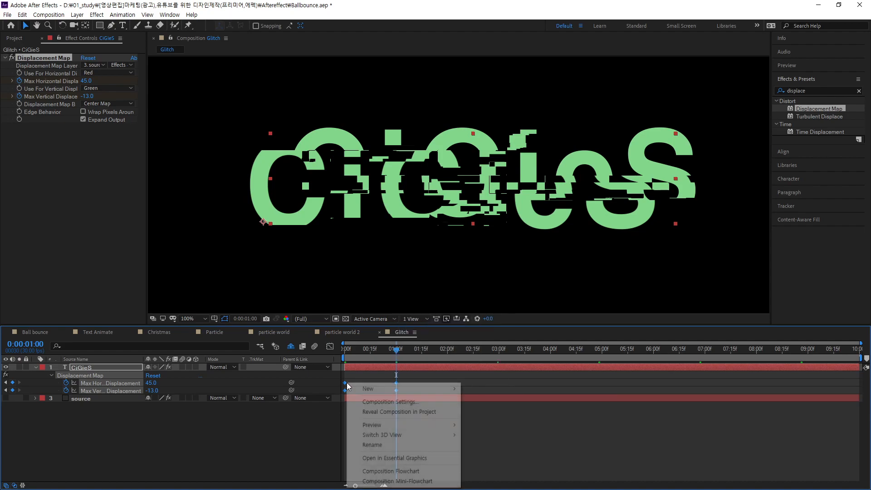
{"action": "right_click", "coordinate": [345, 383]}
{"action": "right_click", "coordinate": [482, 381]}
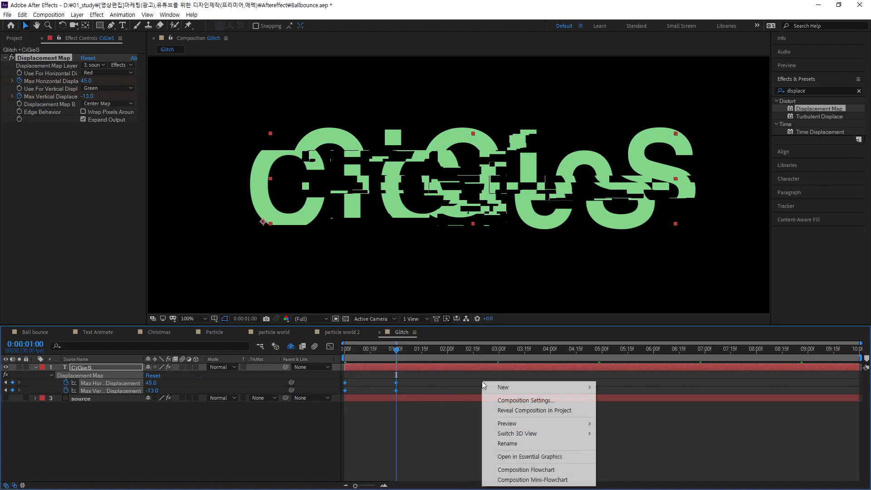
{"action": "mouse_move", "coordinate": [539, 433]}
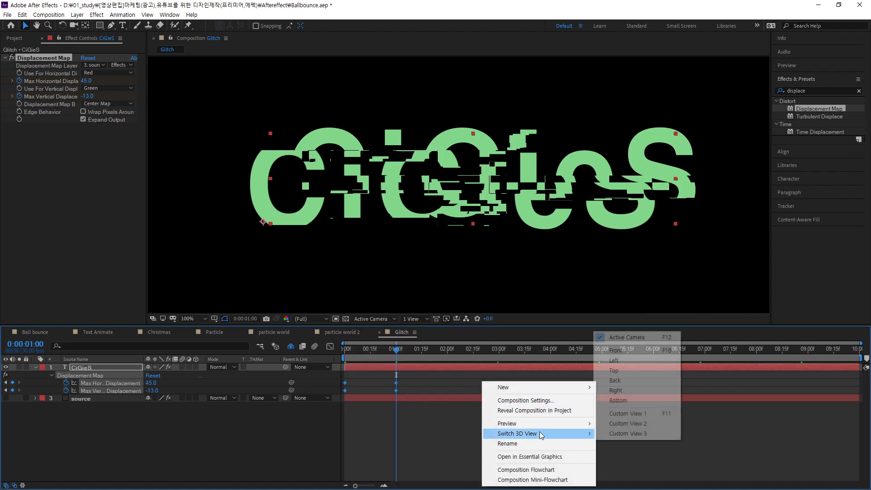
{"action": "right_click", "coordinate": [395, 390]}
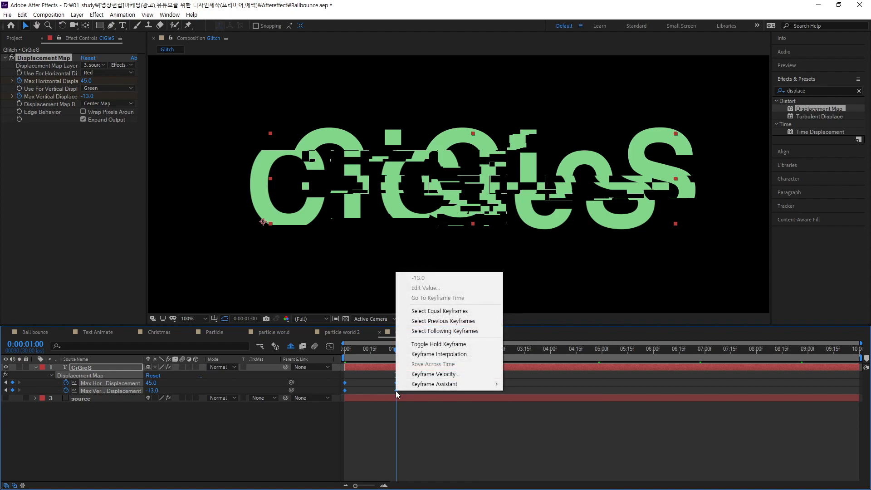
{"action": "left_click", "coordinate": [456, 346]}
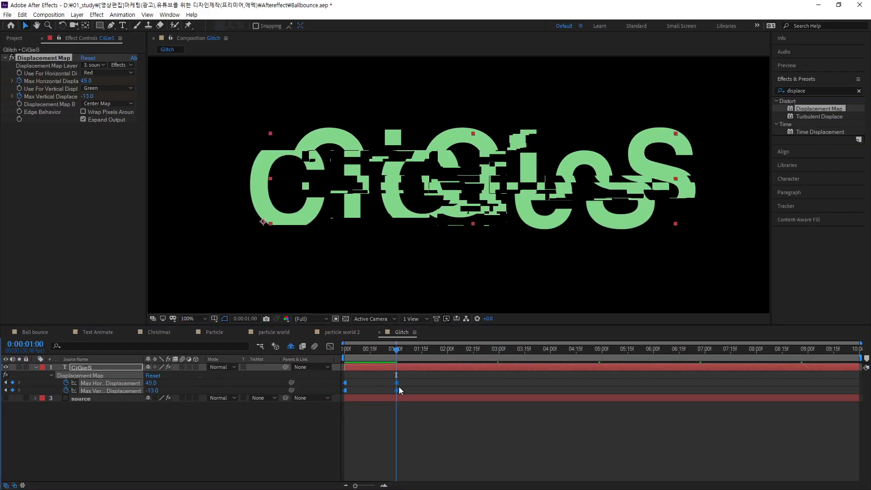
- Keyframe the maximum horizontal displacement at -42 and the maximum vertical displacement at 10 at 0:00:01:04
{"action": "mouse_move", "coordinate": [396, 352]}
{"action": "left_mouse_down"}
{"action": "mouse_move", "coordinate": [334, 358]}
{"action": "mouse_move", "coordinate": [382, 358]}
{"action": "mouse_move", "coordinate": [337, 362]}
{"action": "mouse_move", "coordinate": [388, 368]}
{"action": "mouse_move", "coordinate": [392, 354]}
{"action": "mouse_move", "coordinate": [406, 358]}
{"action": "mouse_move", "coordinate": [398, 358]}
{"action": "left_mouse_up"}
{"action": "left_click", "coordinate": [407, 389]}
{"action": "left_click", "coordinate": [407, 366]}
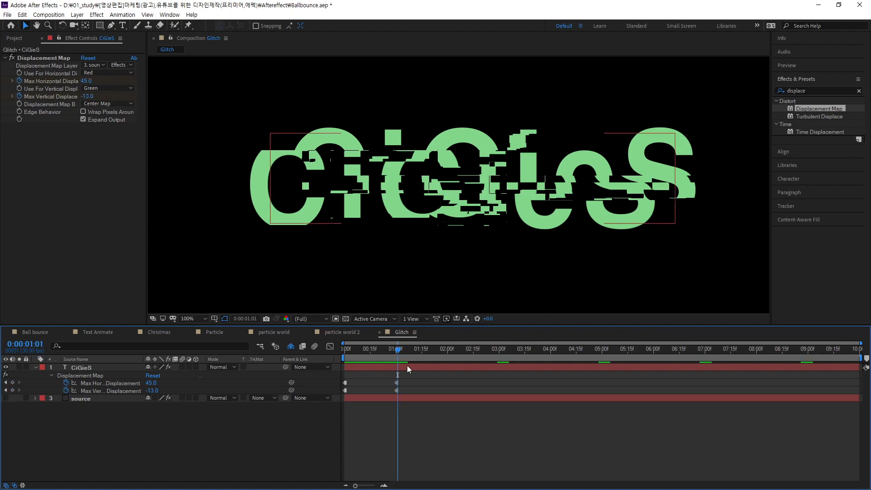
{"action": "key", "text": "space"}
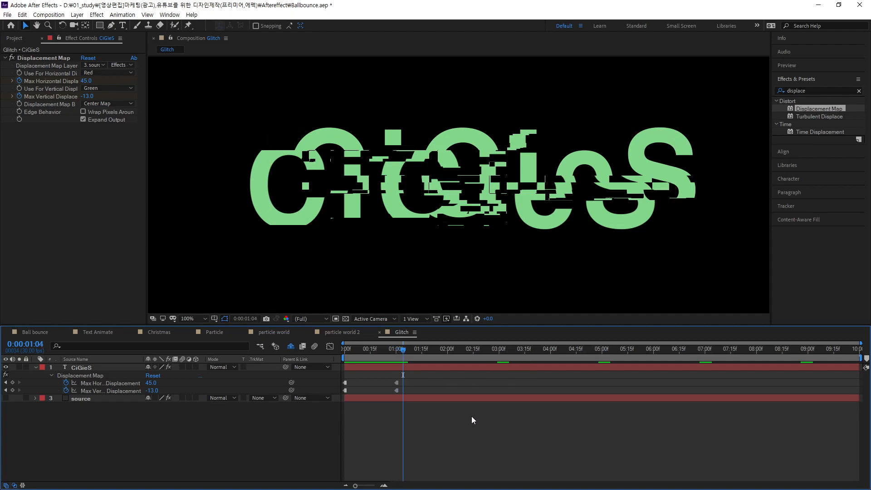
{"action": "left_click_drag", "start_coordinate": [86, 81], "coordinate": [101, 98]}
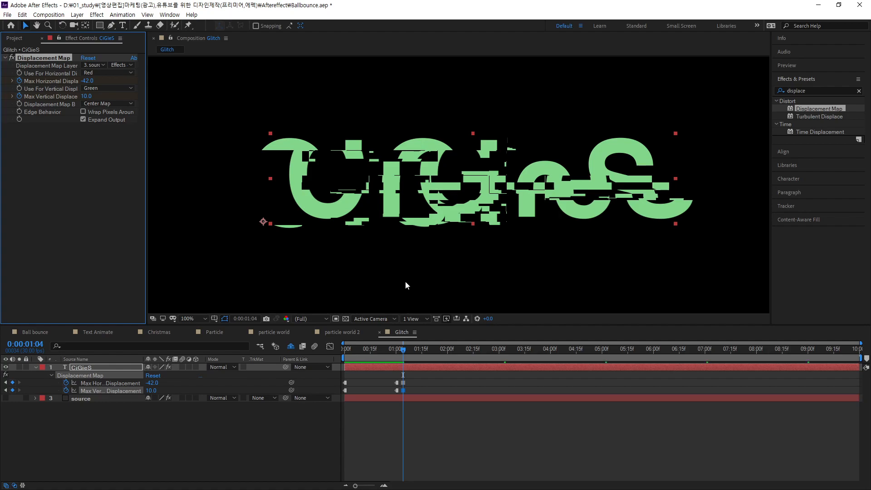
- Keyframe the maximum horizontal displacement at 28 and the maximum vertical displacement at -7 at 0:00:01:08
{"action": "mouse_move", "coordinate": [402, 348]}
{"action": "left_mouse_down"}
{"action": "mouse_move", "coordinate": [361, 350]}
{"action": "mouse_move", "coordinate": [422, 356]}
{"action": "mouse_move", "coordinate": [351, 355]}
{"action": "mouse_move", "coordinate": [411, 355]}
{"action": "mouse_move", "coordinate": [399, 358]}
{"action": "mouse_move", "coordinate": [397, 373]}
{"action": "mouse_move", "coordinate": [407, 371]}
{"action": "mouse_move", "coordinate": [400, 352]}
{"action": "mouse_move", "coordinate": [369, 357]}
{"action": "mouse_move", "coordinate": [409, 362]}
{"action": "left_mouse_up"}
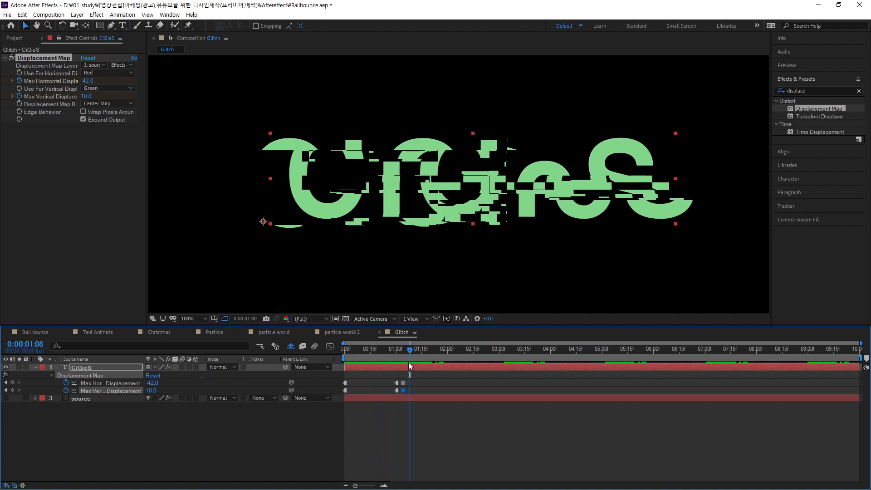
{"action": "left_click", "coordinate": [88, 81]}
{"action": "type", "text": "-1"}
{"action": "key", "text": "Return"}
{"action": "left_click_drag", "start_coordinate": [111, 80], "coordinate": [73, 97]}
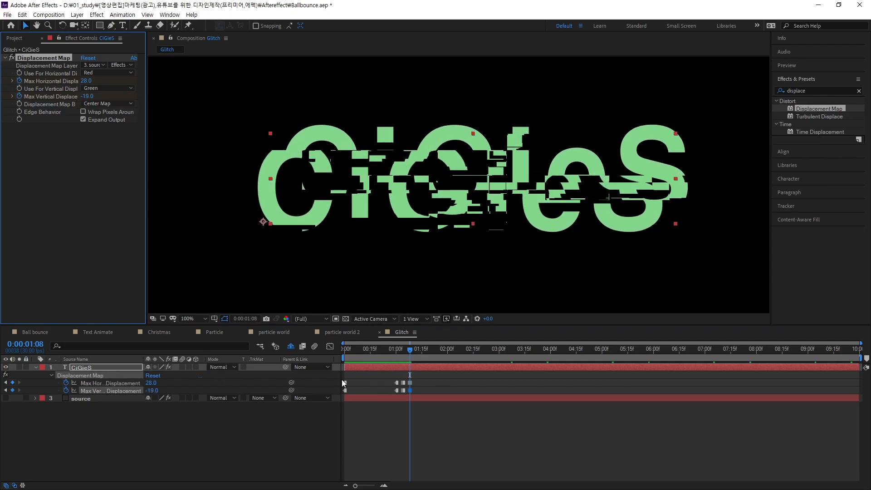
{"action": "left_click_drag", "start_coordinate": [89, 96], "coordinate": [96, 96]}
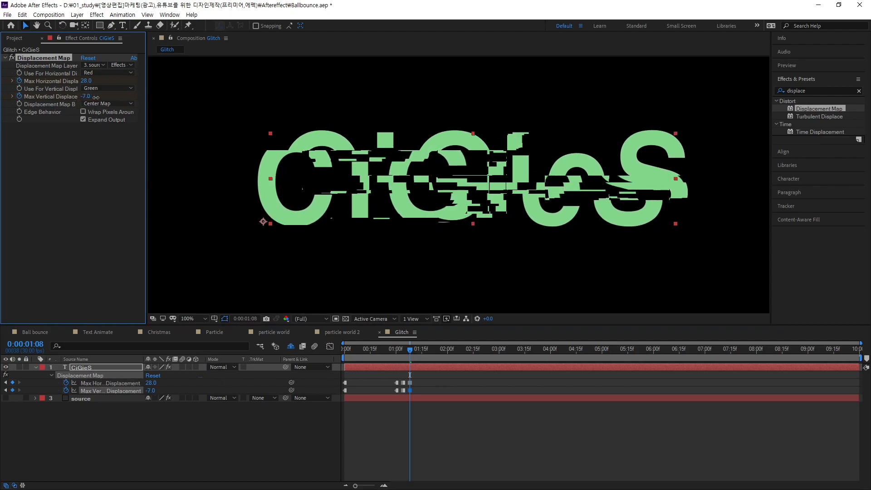
- Set both the maximum horizontal and vertical displacement to 0 at 0:00:01:11
{"action": "mouse_move", "coordinate": [406, 358]}
{"action": "left_mouse_down"}
{"action": "mouse_move", "coordinate": [402, 347]}
{"action": "mouse_move", "coordinate": [366, 349]}
{"action": "mouse_move", "coordinate": [451, 364]}
{"action": "mouse_move", "coordinate": [331, 352]}
{"action": "mouse_move", "coordinate": [415, 364]}
{"action": "left_mouse_up"}
{"action": "left_click", "coordinate": [86, 81]}
{"action": "type", "text": "0"}
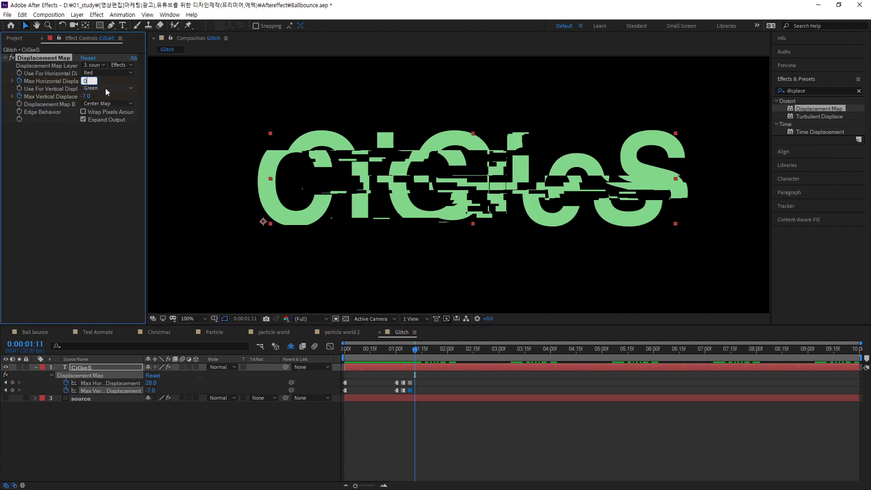
{"action": "key", "text": "Tab"}
{"action": "type", "text": "0"}
{"action": "key", "text": "Return"}
- Shorten the work area to end at about 0:00:02:00 and preview the glitch animation
{"action": "left_click_drag", "start_coordinate": [415, 350], "coordinate": [470, 355]}
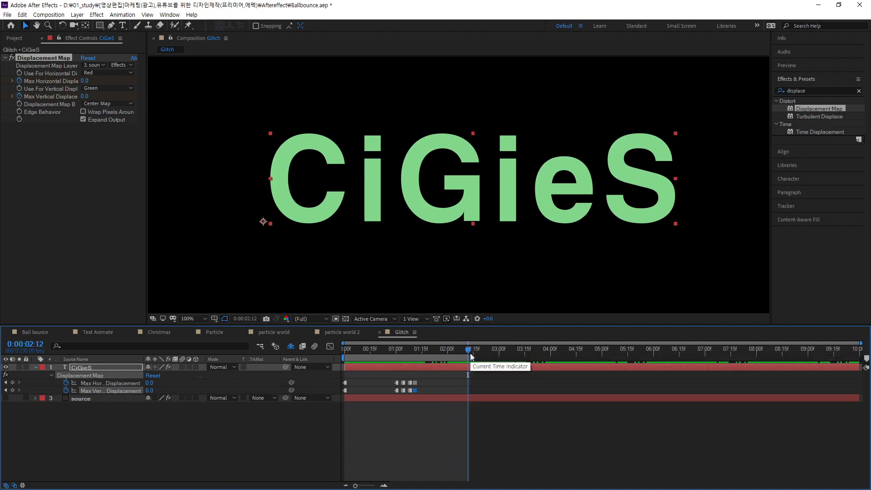
{"action": "key", "text": "z"}
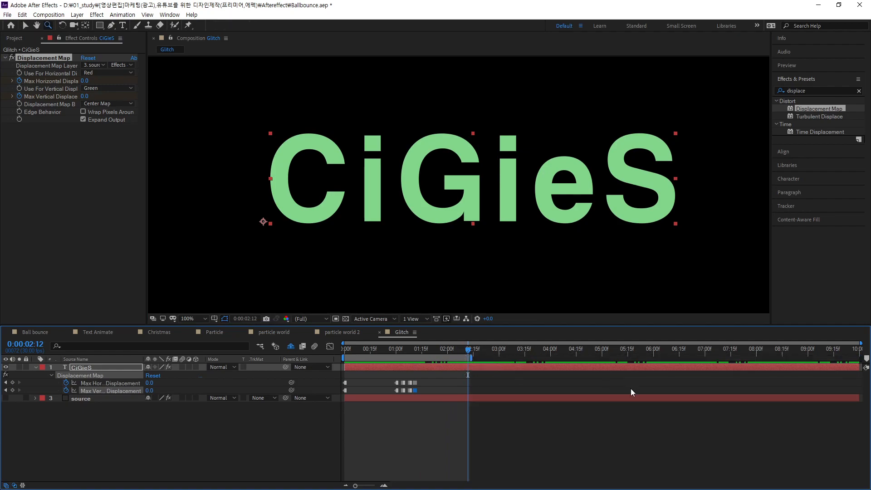
{"action": "key", "text": "End"}
{"action": "left_click_drag", "start_coordinate": [860, 357], "coordinate": [451, 398]}
{"action": "key", "text": "space"}
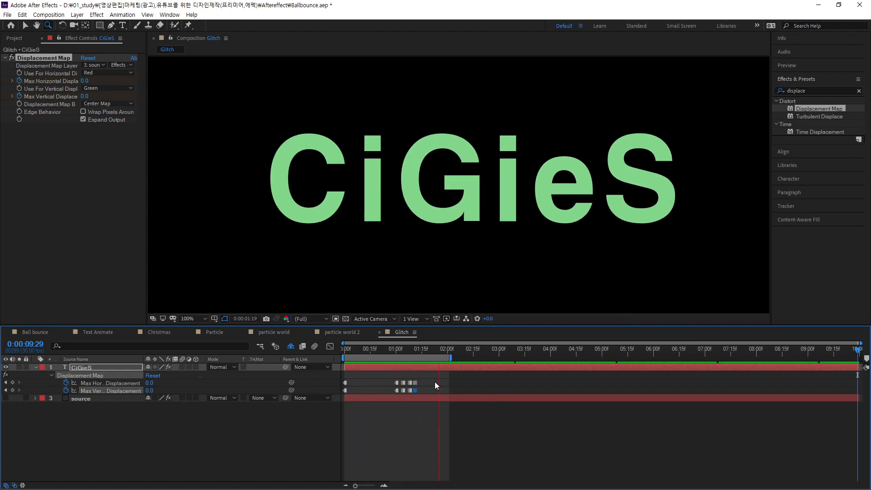
{"action": "key", "text": "space"}
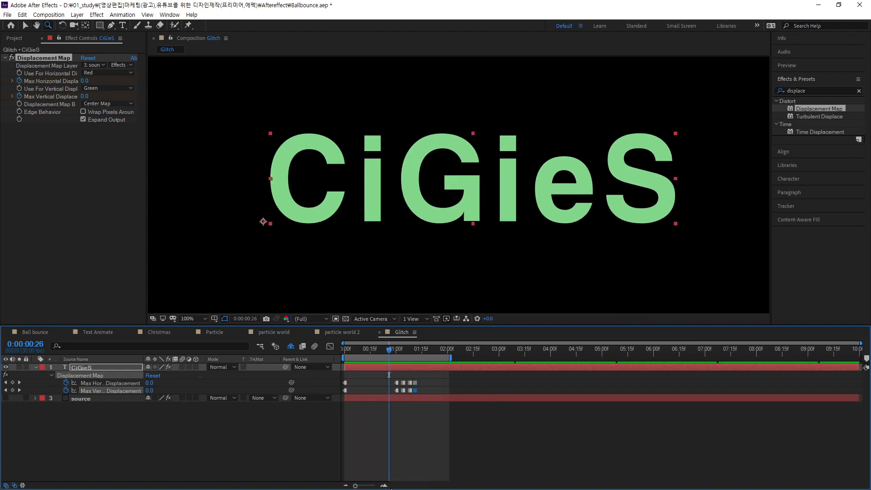
- Move the last three displacement keyframe pairs earlier, to 0:00:01:03, 0:00:01:06 and 0:00:01:09, and preview the glitch
{"action": "left_click", "coordinate": [384, 485]}
{"action": "left_click", "coordinate": [384, 486]}
{"action": "left_click_drag", "start_coordinate": [432, 436], "coordinate": [814, 435]}
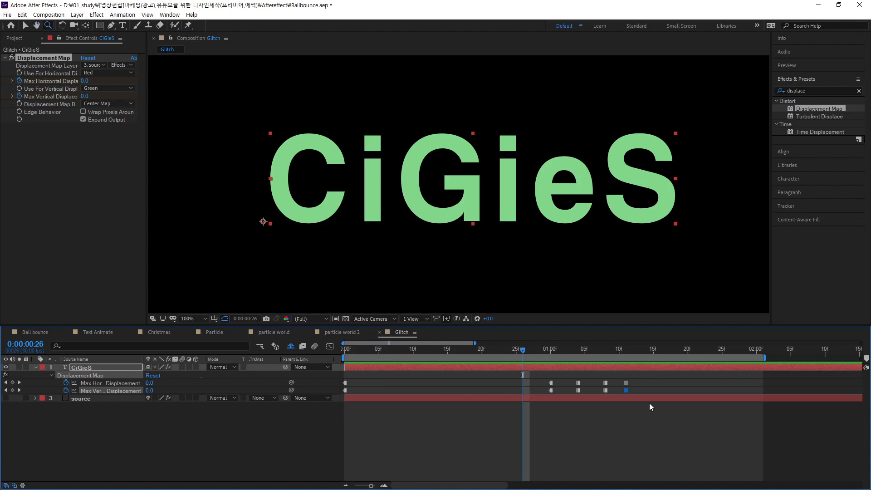
{"action": "left_click_drag", "start_coordinate": [589, 380], "coordinate": [567, 395]}
{"action": "mouse_move", "coordinate": [615, 380]}
{"action": "left_mouse_down"}
{"action": "mouse_move", "coordinate": [589, 393]}
{"action": "mouse_move", "coordinate": [611, 393]}
{"action": "left_mouse_up"}
{"action": "key", "text": "space"}
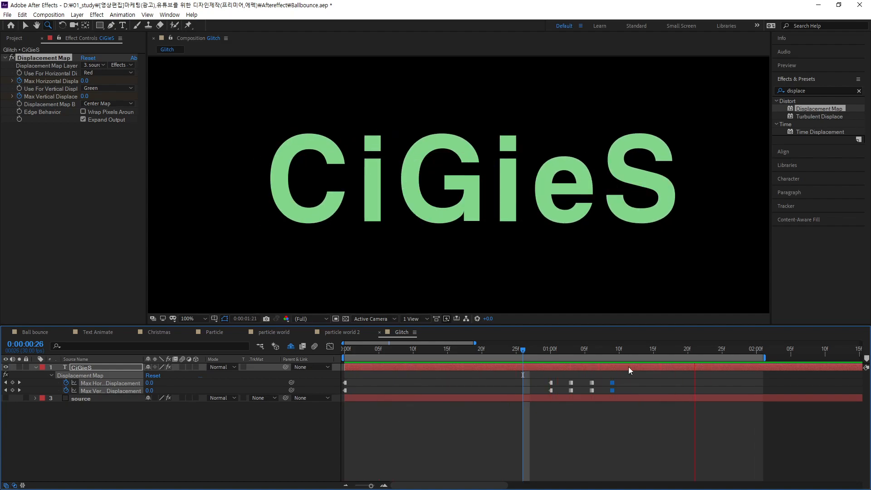
{"action": "left_click", "coordinate": [571, 352]}
{"action": "left_click_drag", "start_coordinate": [571, 353], "coordinate": [599, 365]}
{"action": "left_click_drag", "start_coordinate": [562, 393], "coordinate": [525, 397]}
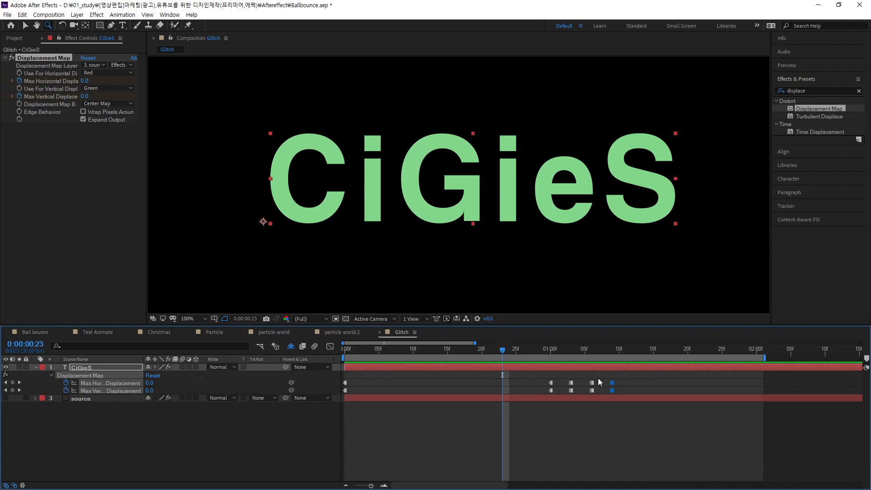
{"action": "key", "text": "space"}
{"action": "key", "text": "space"}
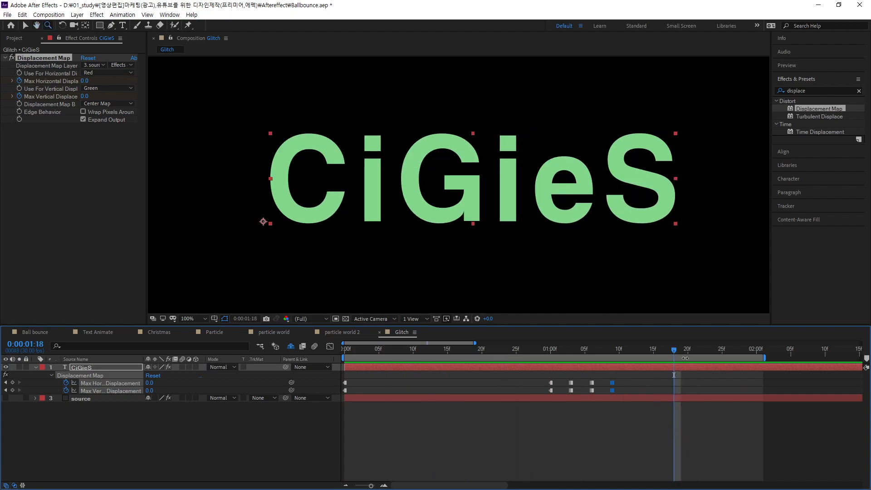
- Keyframe the maximum horizontal displacement at 47 at 0:00:01:20 and at a lower value at 0:00:01:22
{"action": "left_click_drag", "start_coordinate": [675, 354], "coordinate": [687, 358]}
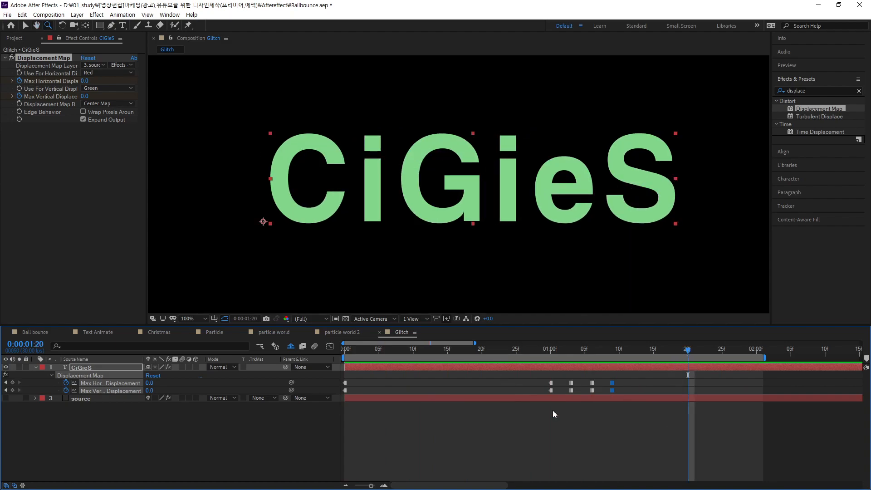
{"action": "left_click_drag", "start_coordinate": [151, 383], "coordinate": [184, 393]}
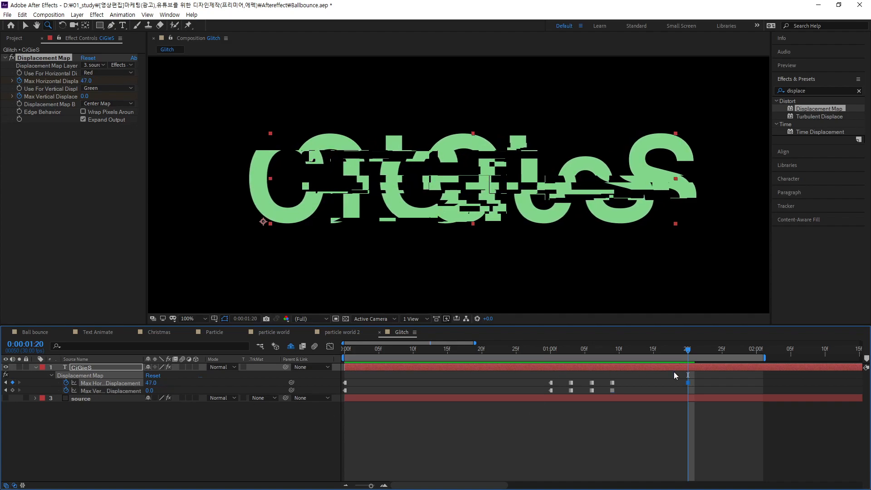
{"action": "left_click_drag", "start_coordinate": [691, 354], "coordinate": [704, 360]}
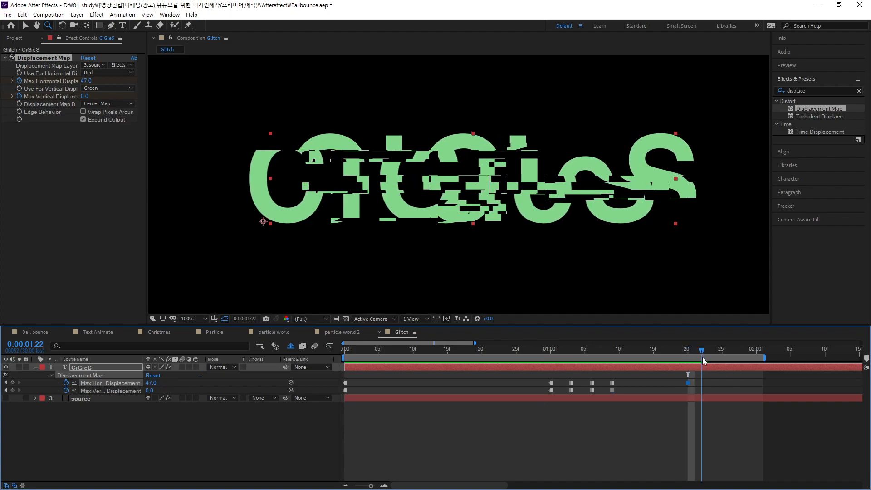
{"action": "left_click_drag", "start_coordinate": [151, 383], "coordinate": [124, 385]}
- Keyframe the CiGieS text's maximum horizontal displacement at 72 at 0:00:01:24
{"action": "left_click_drag", "start_coordinate": [700, 352], "coordinate": [714, 352]}
{"action": "type", "text": "72"}
{"action": "key", "text": "Return"}
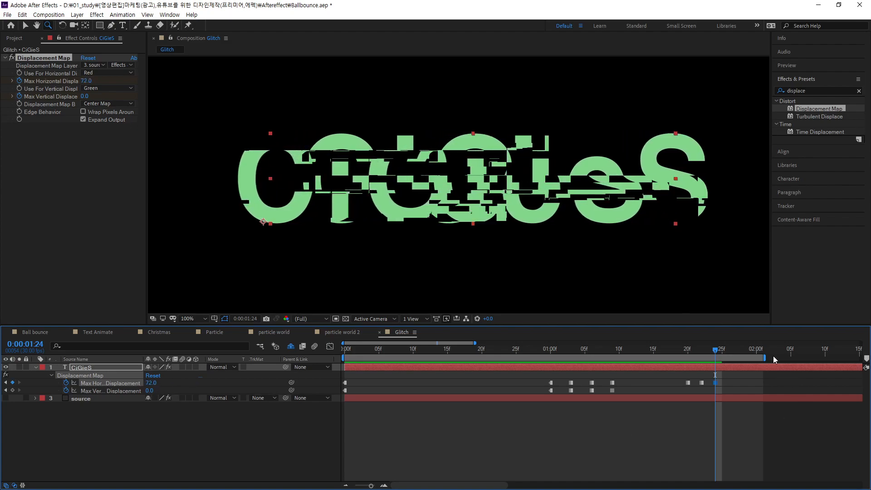
- Keyframe the CiGieS text's maximum horizontal displacement at 0 at 0:00:01:26, extend the work area to about 0:00:02:11, and preview the glitch
{"action": "left_click_drag", "start_coordinate": [717, 350], "coordinate": [731, 353]}
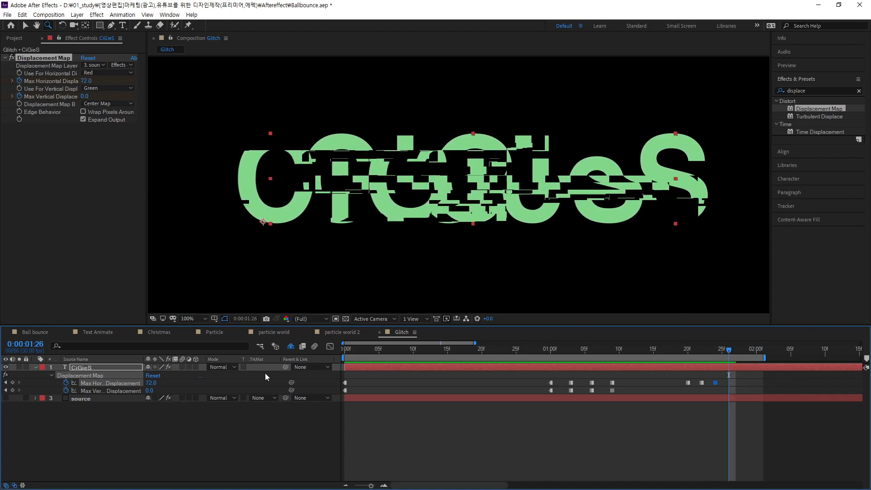
{"action": "left_click", "coordinate": [151, 384]}
{"action": "type", "text": "0"}
{"action": "key", "text": "Return"}
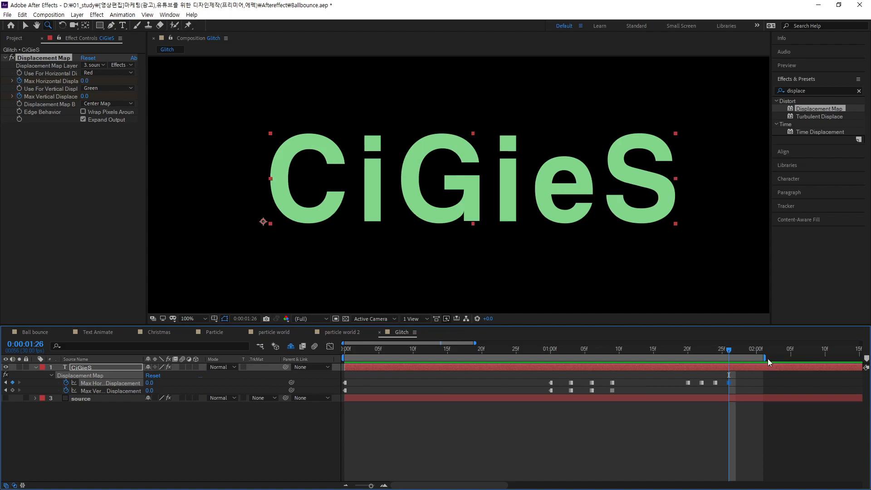
{"action": "left_click_drag", "start_coordinate": [766, 358], "coordinate": [833, 358]}
{"action": "key", "text": "space"}
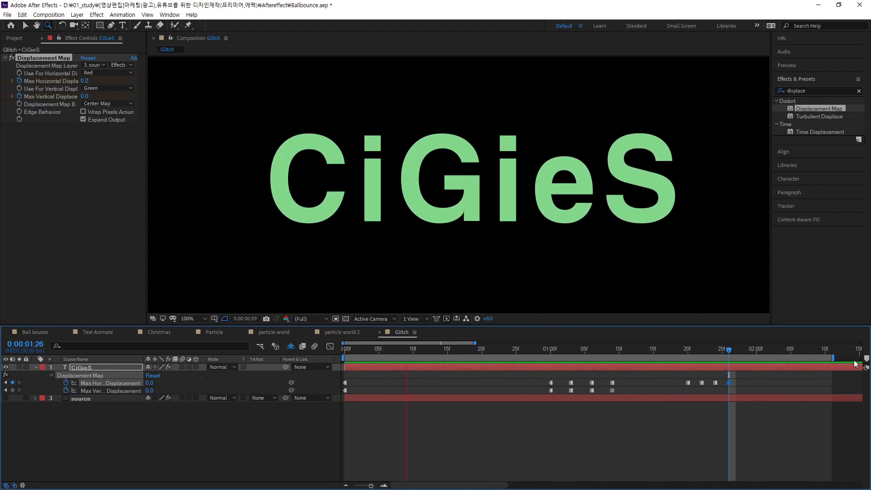
- Reveal the CiGieS layer's Position alongside its displacement properties and set a first Position keyframe at 0:00:00:00
{"action": "left_click_drag", "start_coordinate": [758, 350], "coordinate": [543, 421]}
{"action": "left_click", "coordinate": [82, 368]}
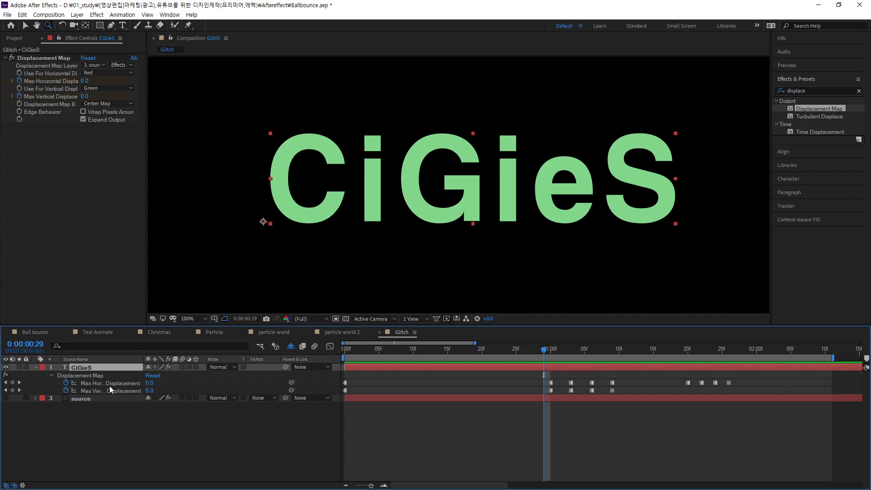
{"action": "key", "text": "shift+p"}
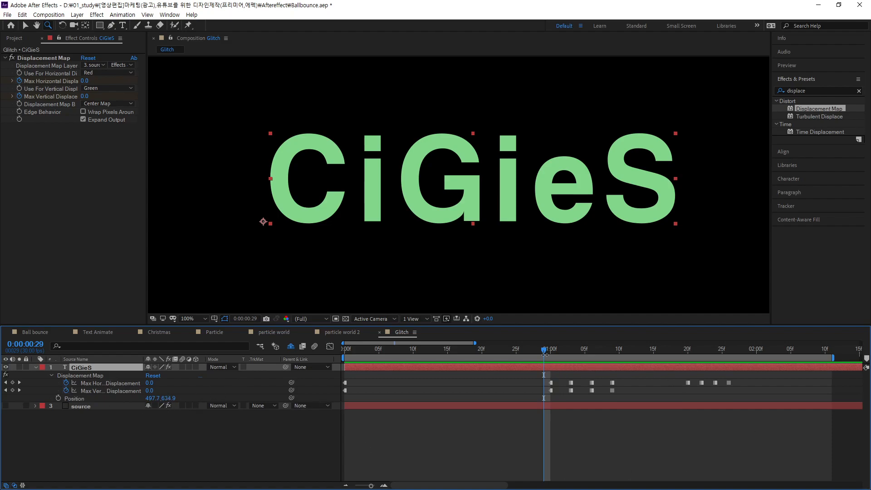
{"action": "scroll", "coordinate": [557, 239], "scroll_direction": "down", "scroll_amount": 2}
{"action": "scroll", "coordinate": [558, 237], "scroll_direction": "up", "scroll_amount": 1}
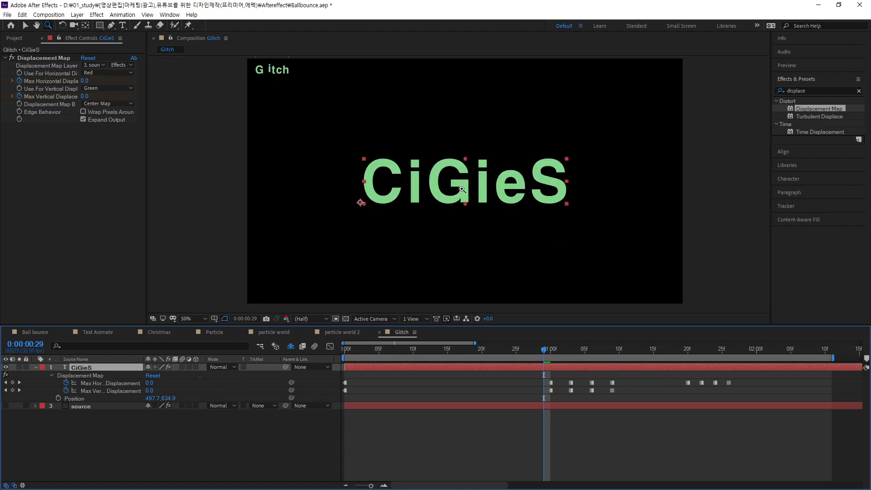
{"action": "left_click_drag", "start_coordinate": [546, 354], "coordinate": [557, 430]}
{"action": "key", "text": "Home"}
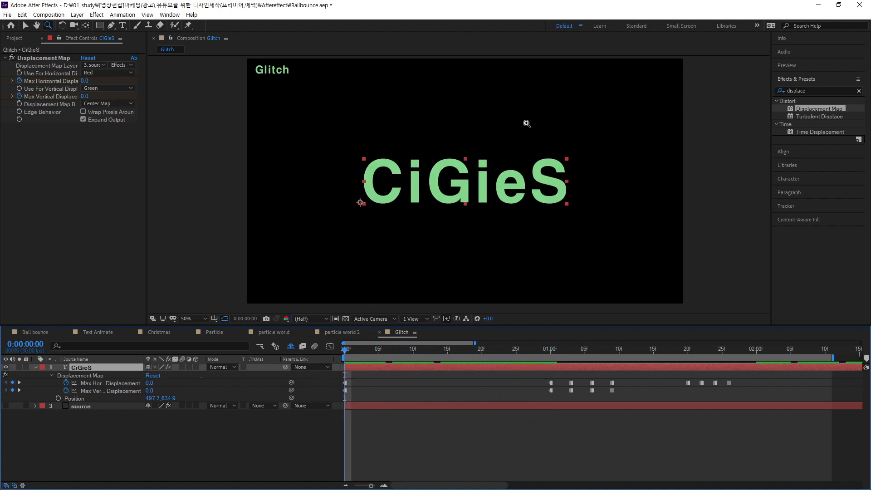
{"action": "left_click", "coordinate": [58, 399]}
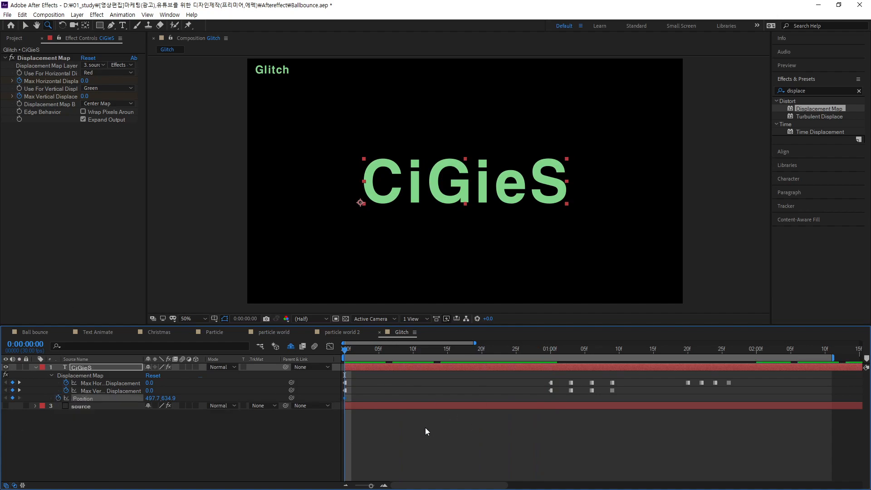
- Keyframe the CiGieS text's position at about 180, 511 at 0:00:01:00, 222, 573 at 0:00:01:03, and 154, 551 at 0:00:01:06
{"action": "left_click_drag", "start_coordinate": [345, 354], "coordinate": [551, 414]}
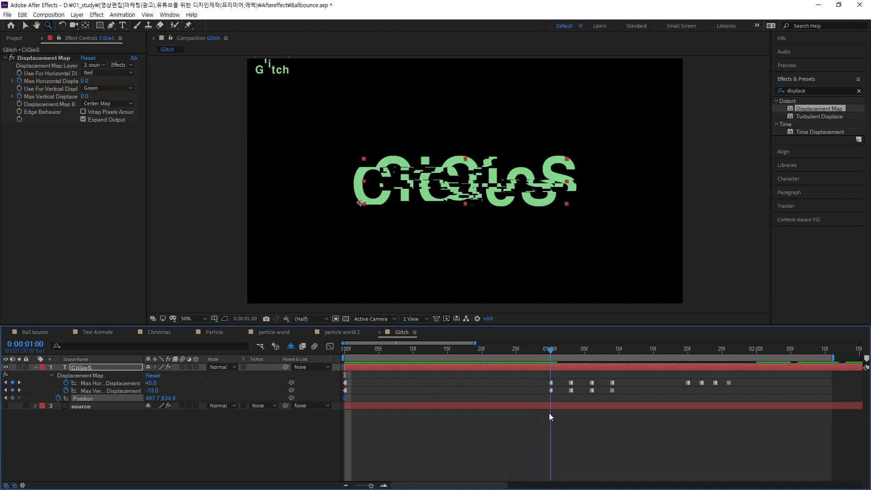
{"action": "left_click", "coordinate": [26, 26]}
{"action": "left_click_drag", "start_coordinate": [360, 205], "coordinate": [288, 175]}
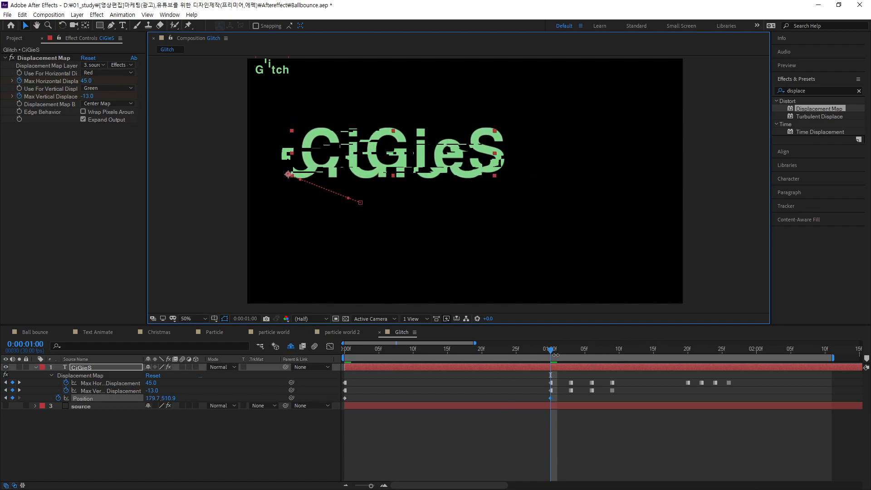
{"action": "left_click_drag", "start_coordinate": [551, 351], "coordinate": [571, 351]}
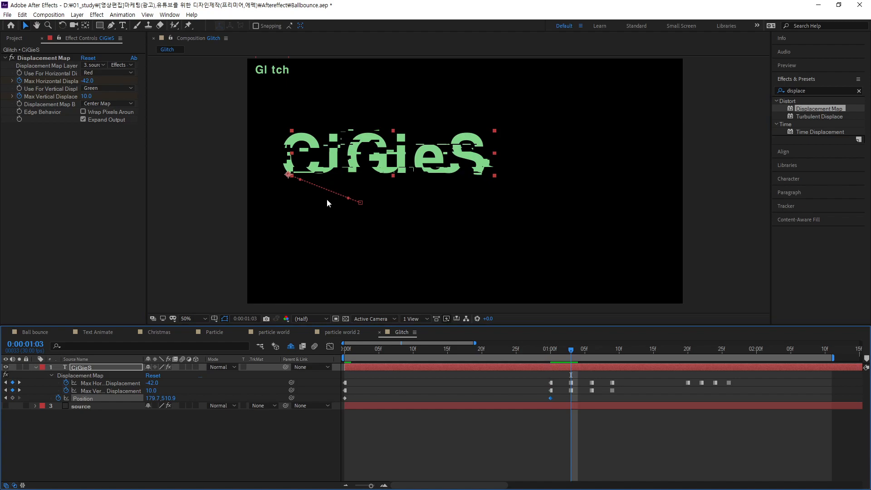
{"action": "left_click_drag", "start_coordinate": [288, 175], "coordinate": [298, 189]}
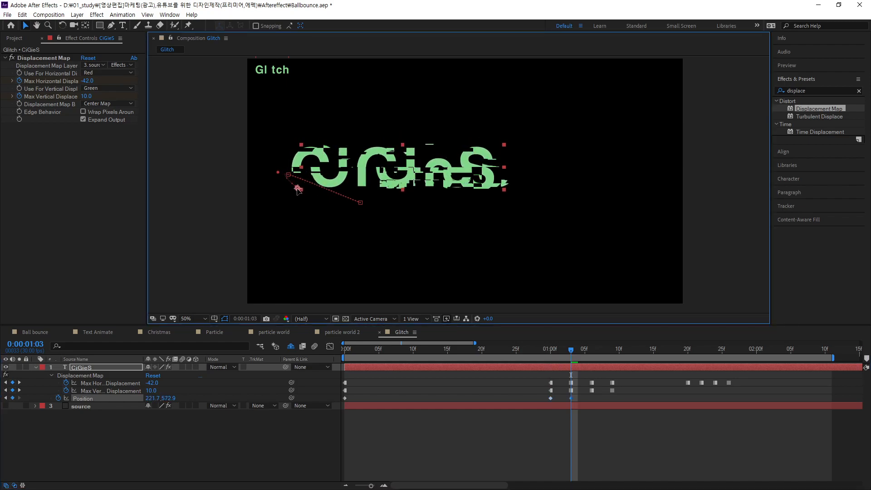
{"action": "left_click_drag", "start_coordinate": [572, 353], "coordinate": [591, 352]}
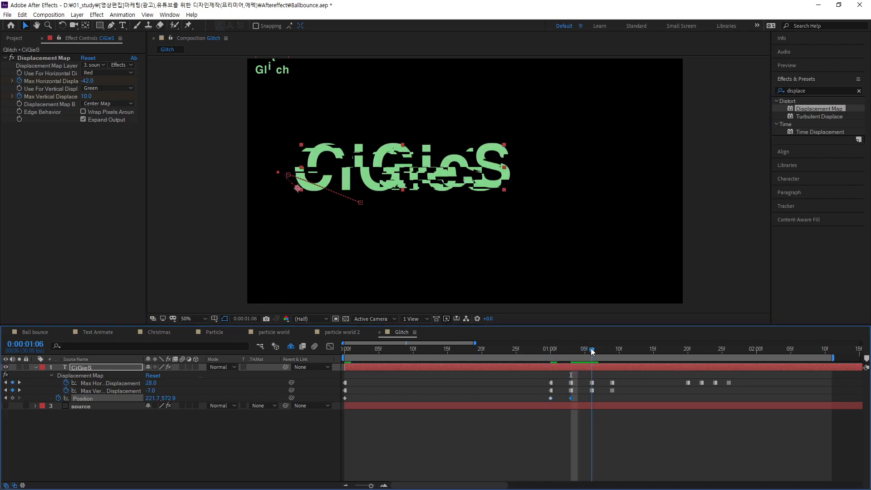
{"action": "mouse_move", "coordinate": [412, 171]}
{"action": "left_mouse_down"}
{"action": "mouse_move", "coordinate": [416, 158]}
{"action": "mouse_move", "coordinate": [396, 167]}
{"action": "left_mouse_up"}
- Center the CiGieS text horizontally and vertically in the composition at 0:00:01:09 with the Align commands, keyframing its position there
{"action": "left_click_drag", "start_coordinate": [587, 349], "coordinate": [611, 349]}
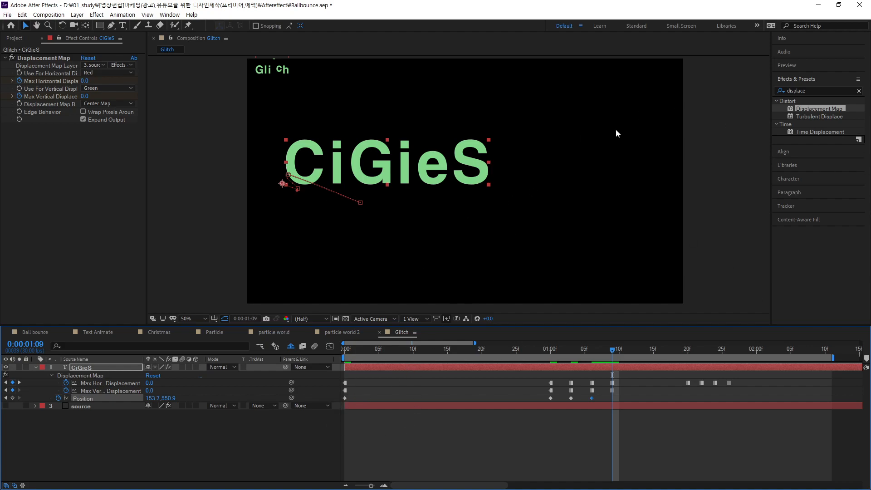
{"action": "left_click", "coordinate": [794, 151]}
{"action": "left_click", "coordinate": [802, 112]}
{"action": "left_click", "coordinate": [843, 115]}
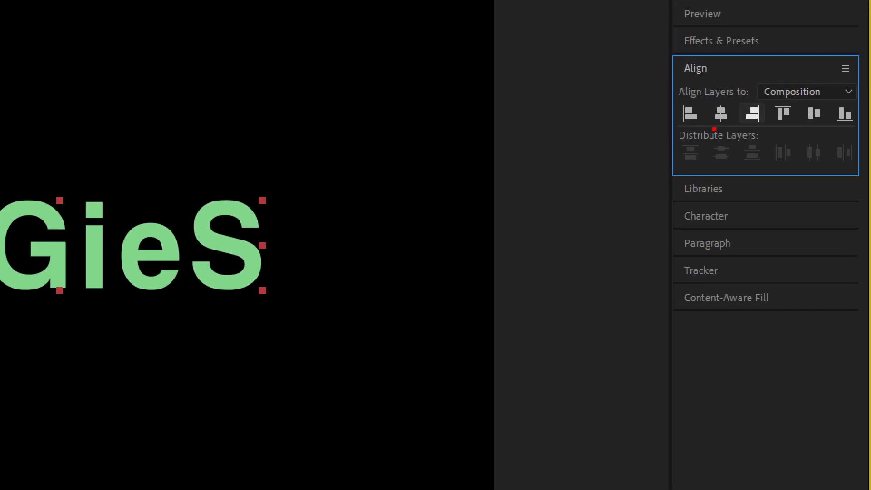
{"action": "mouse_move", "coordinate": [734, 130]}
{"action": "left_mouse_down"}
{"action": "mouse_move", "coordinate": [699, 104]}
{"action": "mouse_move", "coordinate": [719, 84]}
{"action": "mouse_move", "coordinate": [731, 99]}
{"action": "mouse_move", "coordinate": [734, 138]}
{"action": "left_mouse_up"}
{"action": "mouse_move", "coordinate": [834, 130]}
{"action": "left_mouse_down"}
{"action": "mouse_move", "coordinate": [797, 119]}
{"action": "mouse_move", "coordinate": [798, 96]}
{"action": "mouse_move", "coordinate": [822, 92]}
{"action": "mouse_move", "coordinate": [828, 125]}
{"action": "left_mouse_up"}
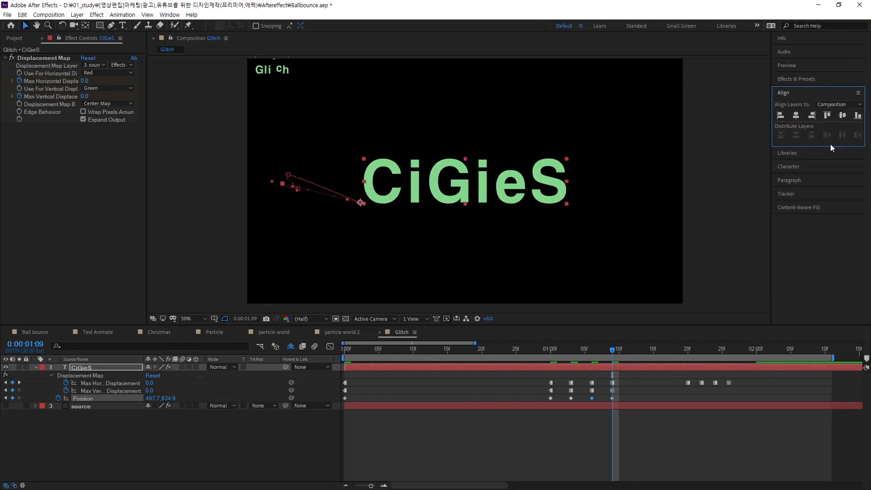
- Convert all five of the CiGieS text's Position keyframes to hold keyframes and preview the jumping glitch
{"action": "left_click_drag", "start_coordinate": [626, 400], "coordinate": [341, 399]}
{"action": "right_click", "coordinate": [343, 398]}
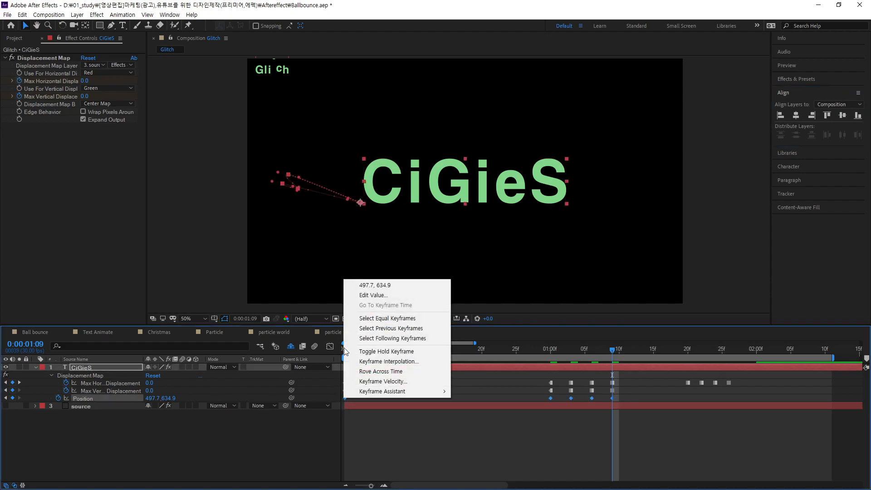
{"action": "left_click", "coordinate": [393, 352]}
{"action": "key", "text": "space"}
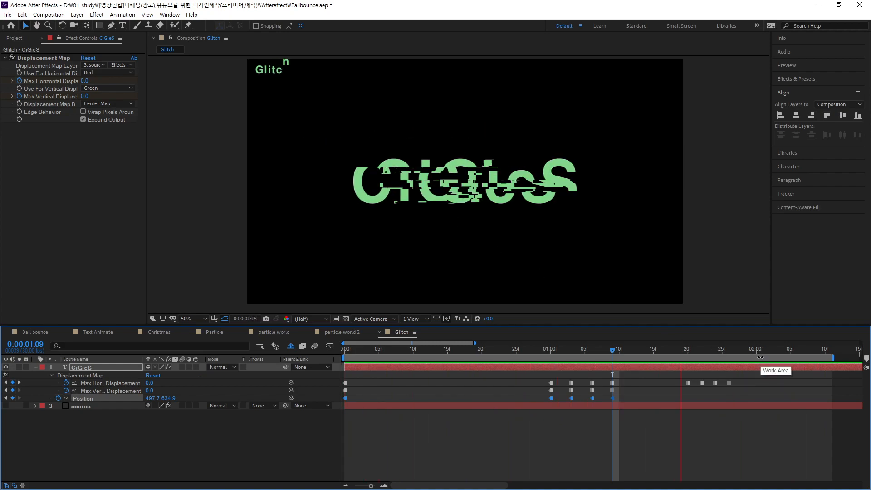
- Keyframe the CiGieS text's position toward the frame's lower right at 0:00:01:20, at about 746, 715 at 0:00:01:22, and 734, 799 at 0:00:01:24
{"action": "left_click_drag", "start_coordinate": [747, 349], "coordinate": [689, 367]}
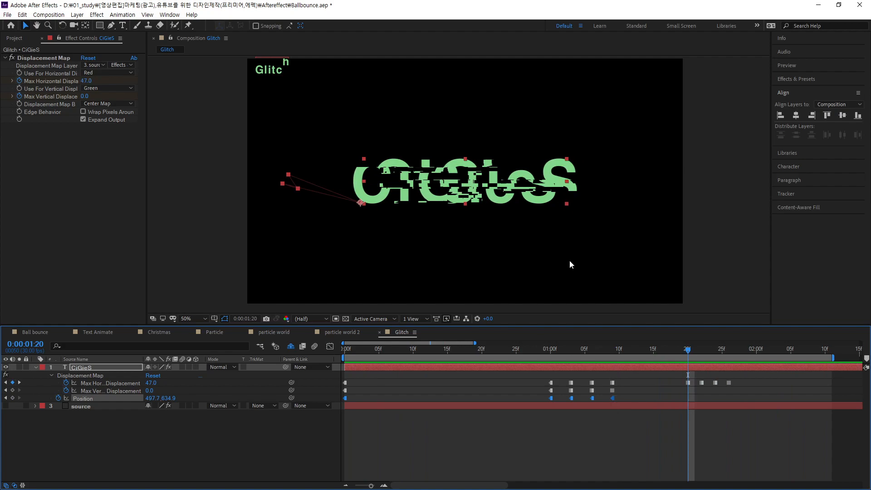
{"action": "left_click", "coordinate": [491, 452]}
{"action": "left_click_drag", "start_coordinate": [490, 181], "coordinate": [550, 212]}
{"action": "left_click_drag", "start_coordinate": [689, 350], "coordinate": [701, 352]}
{"action": "left_click_drag", "start_coordinate": [589, 206], "coordinate": [580, 199]}
{"action": "left_click_drag", "start_coordinate": [698, 350], "coordinate": [712, 351]}
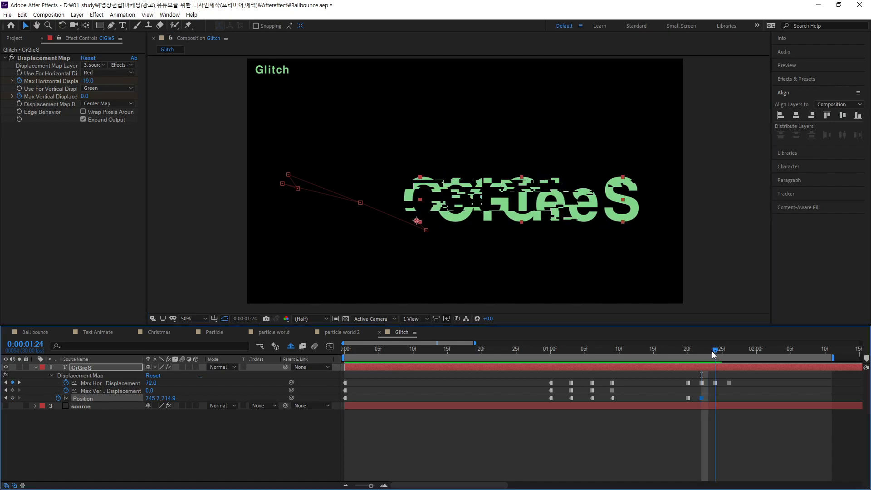
{"action": "left_click_drag", "start_coordinate": [592, 212], "coordinate": [588, 230]}
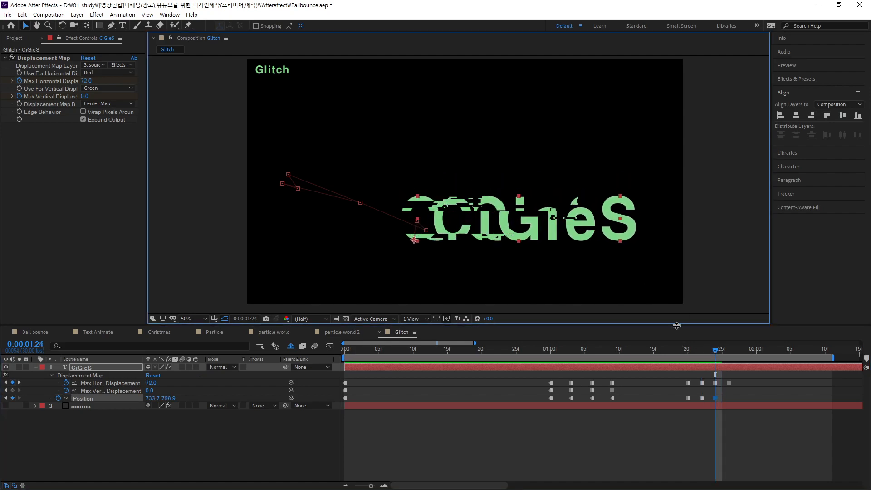
- Center the CiGieS text horizontally and vertically in the composition at 0:00:01:26 and preview the animation
{"action": "left_click_drag", "start_coordinate": [717, 351], "coordinate": [727, 353]}
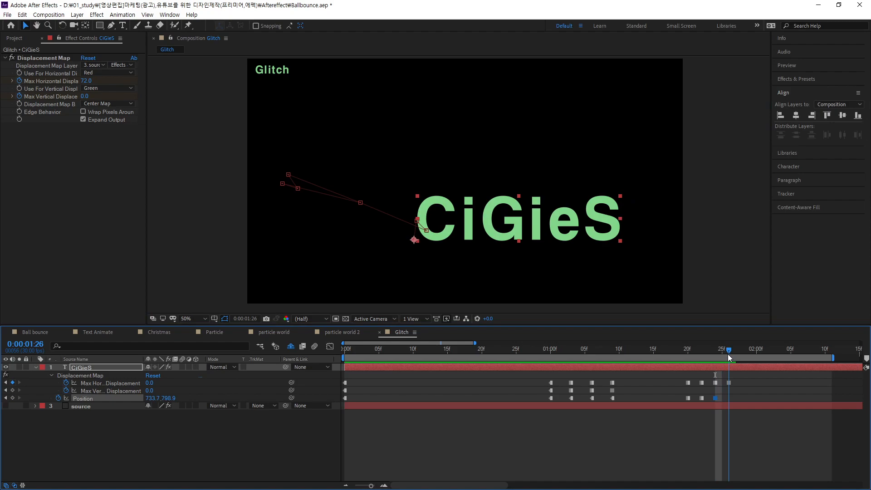
{"action": "left_click", "coordinate": [795, 116]}
{"action": "left_click", "coordinate": [842, 116]}
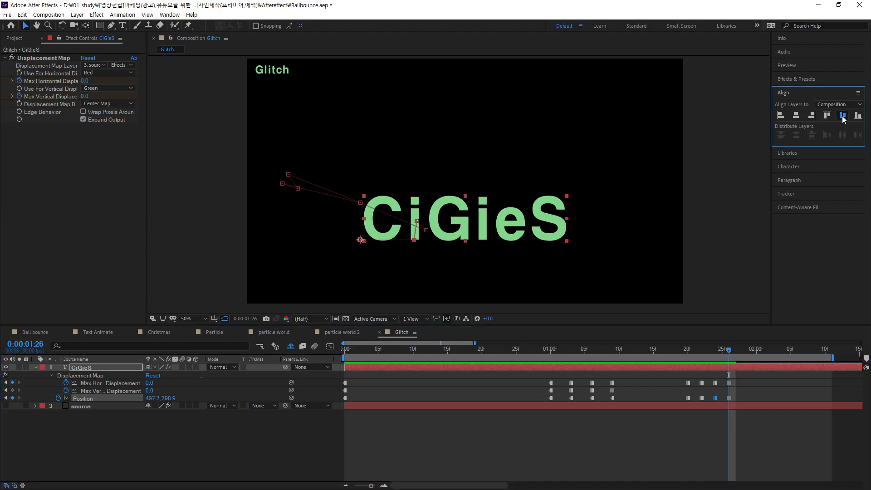
{"action": "key", "text": "space"}
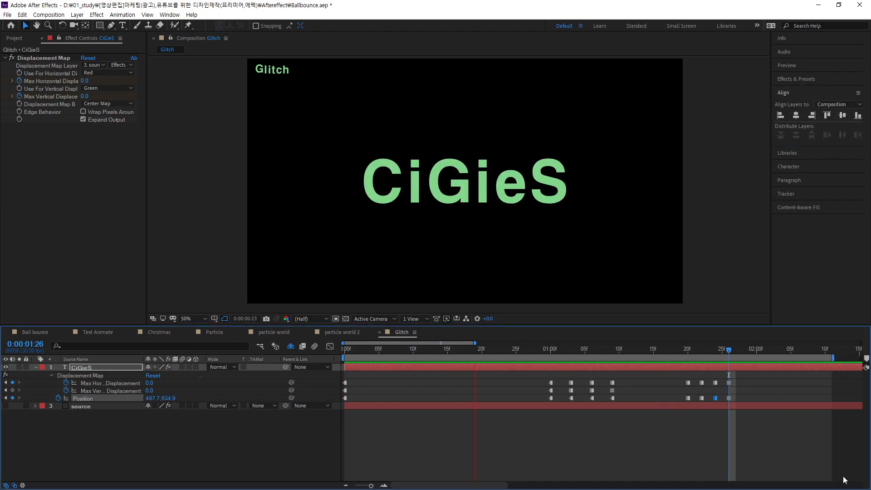